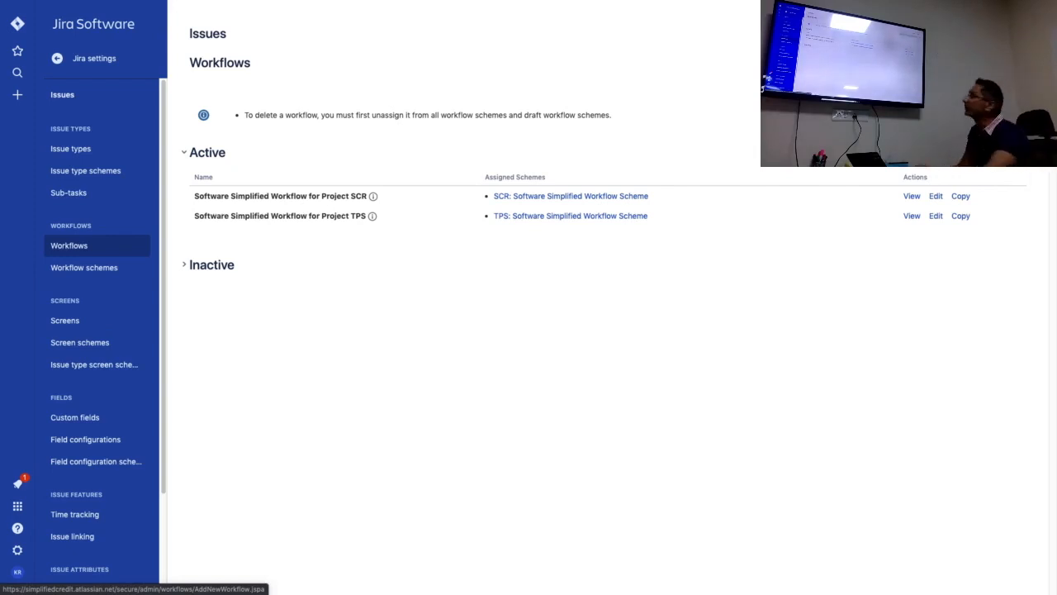
Create a new workflow named "Morning workflow".
click(921, 63)
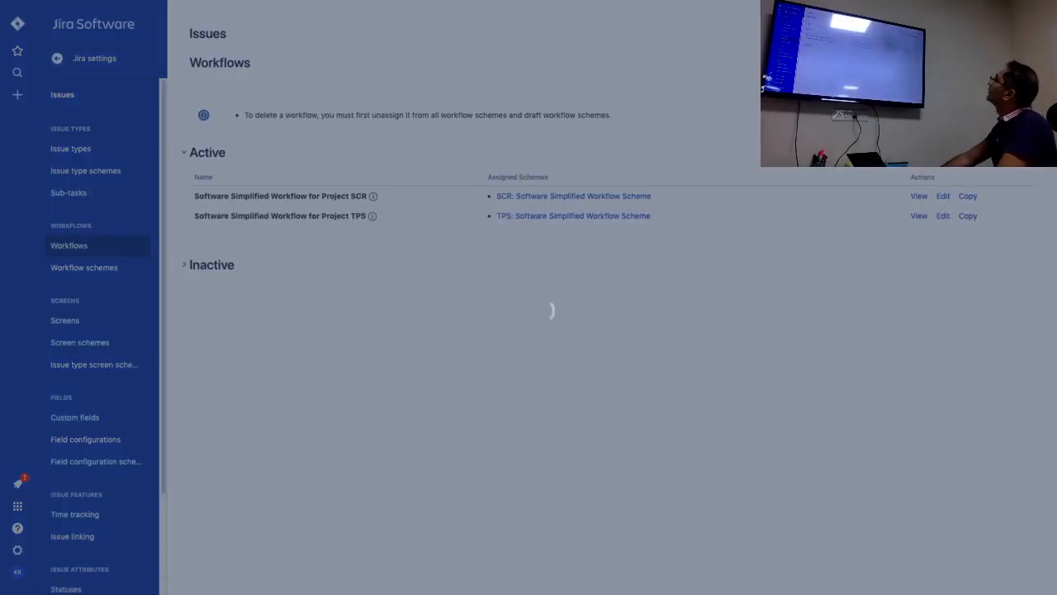
click(483, 281)
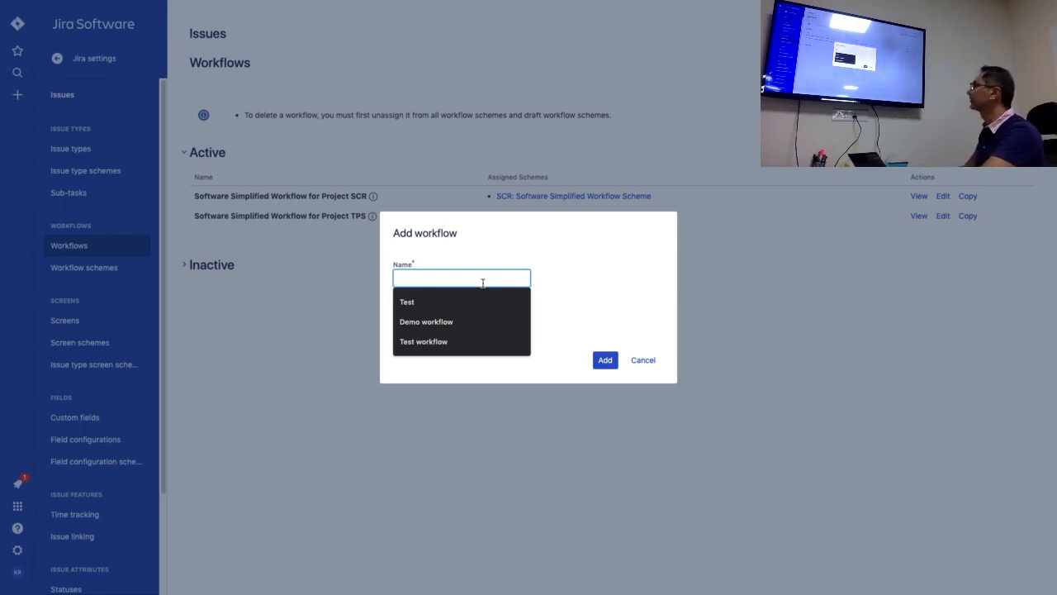
text(Morin)
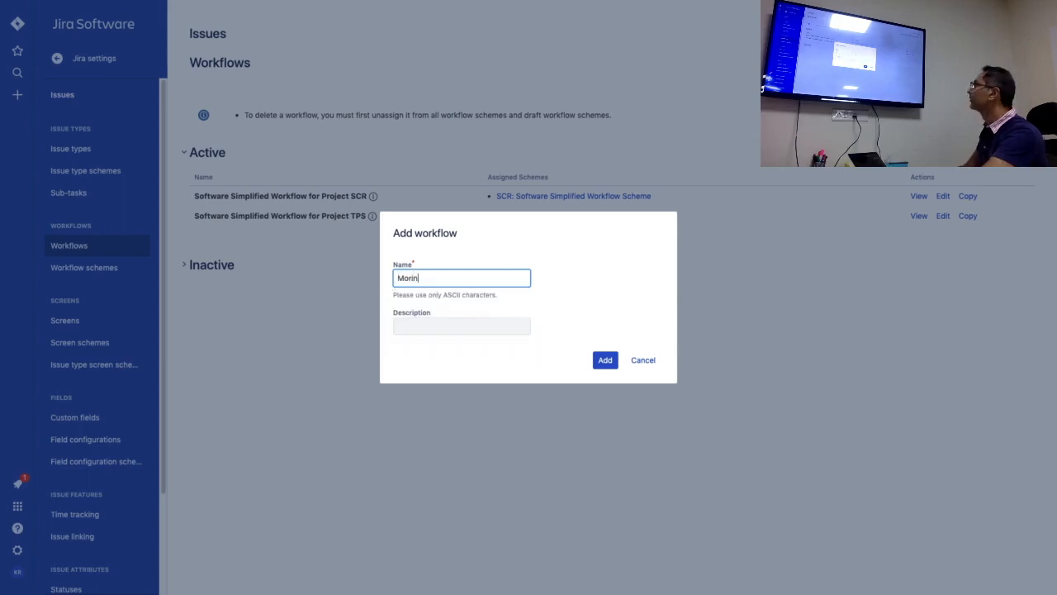
text(ing workflow)
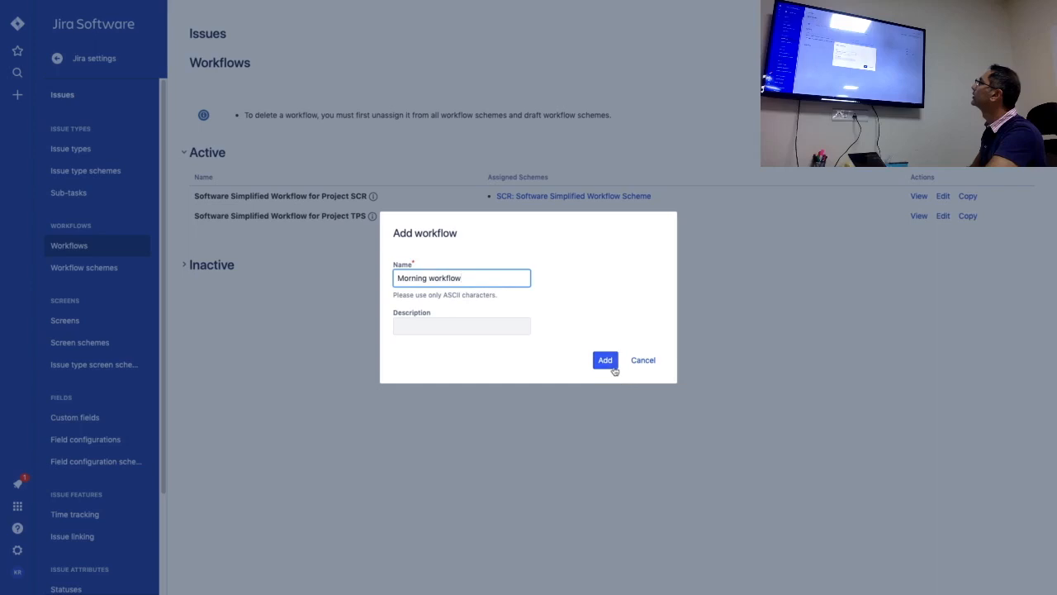
click(604, 361)
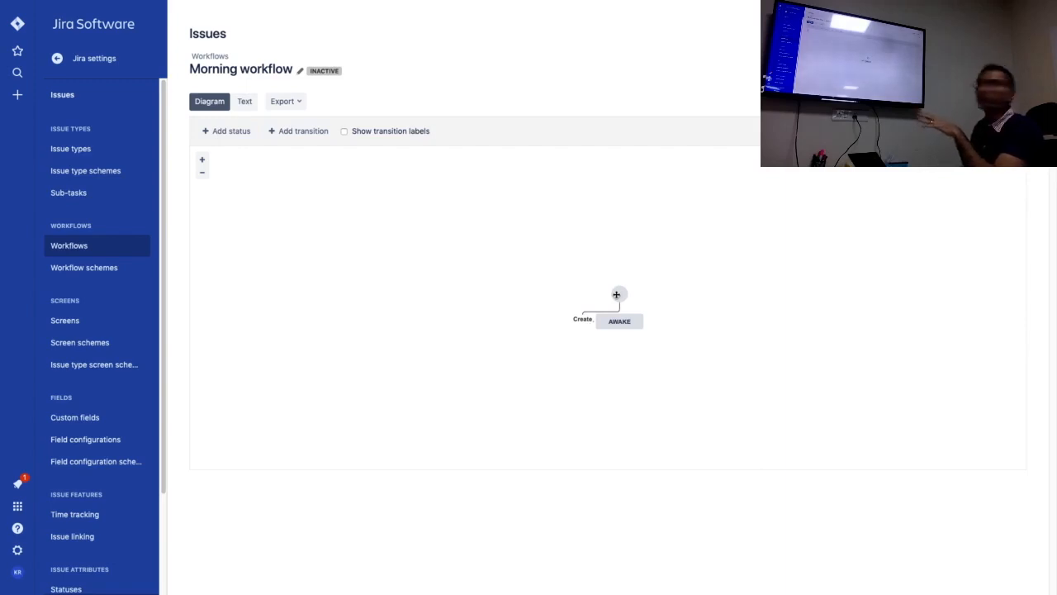
Move the Awake status further below the start node, then open its edit settings and close them without changes.
mouse_move(620, 324)
drag(620, 325, 616, 362)
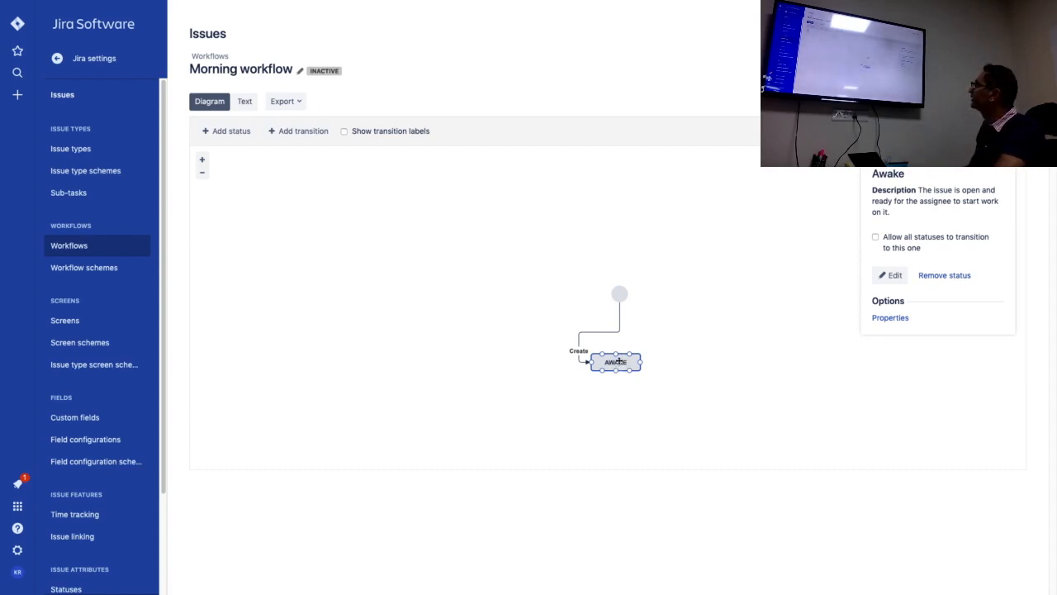
double_click(620, 361)
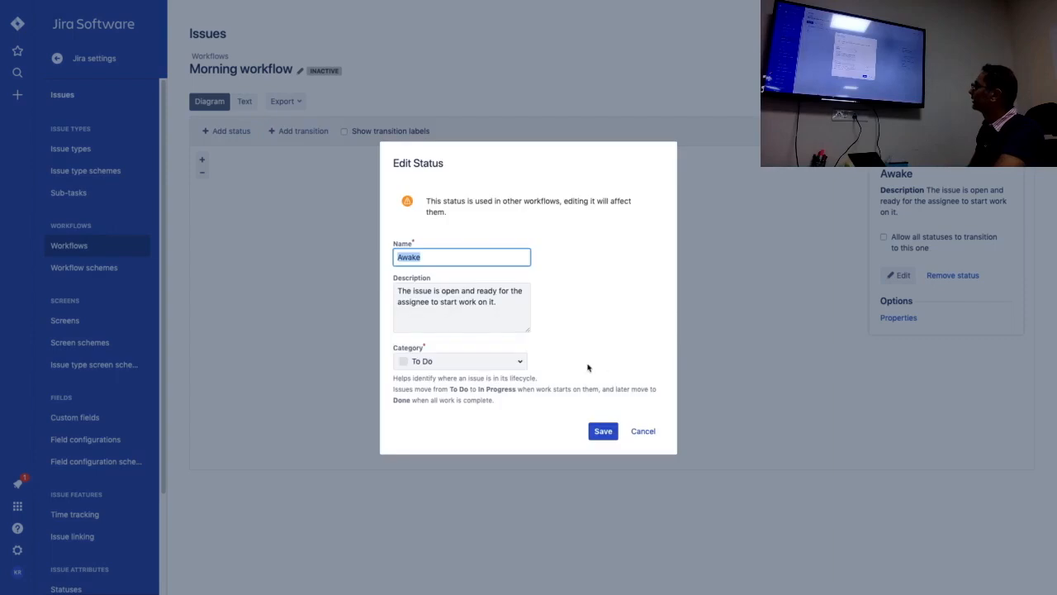
click(641, 430)
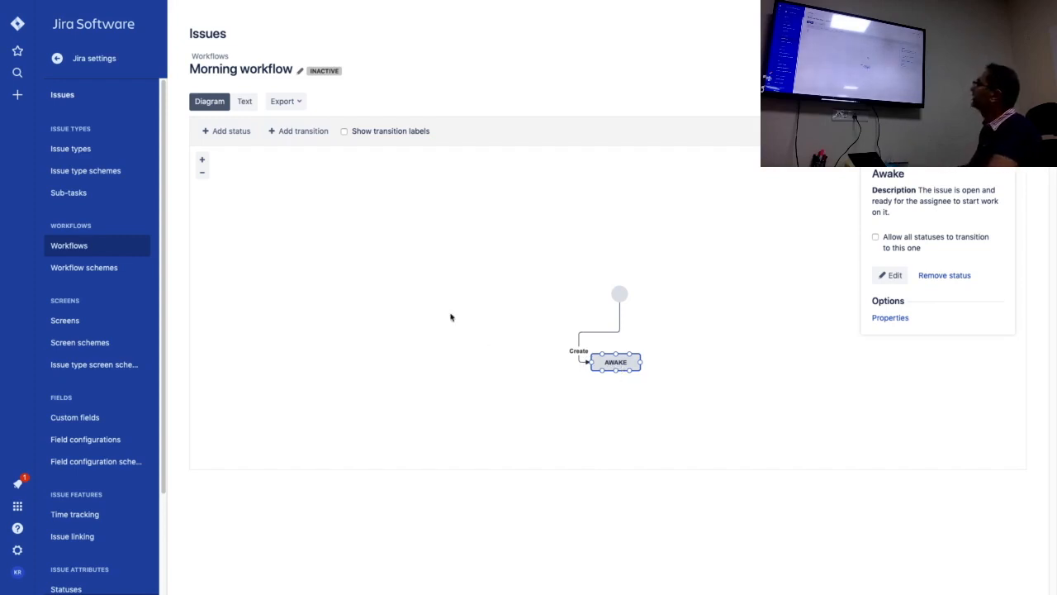
Start adding a new status named "Brushed my teeth" without allowing all statuses to transition to it.
click(232, 132)
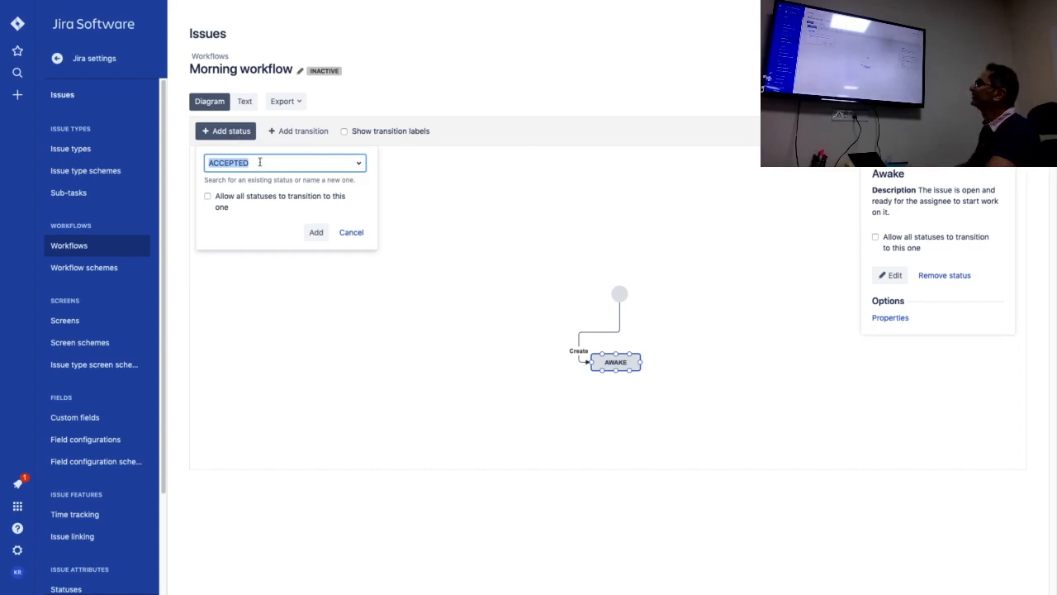
click(260, 163)
text(B)
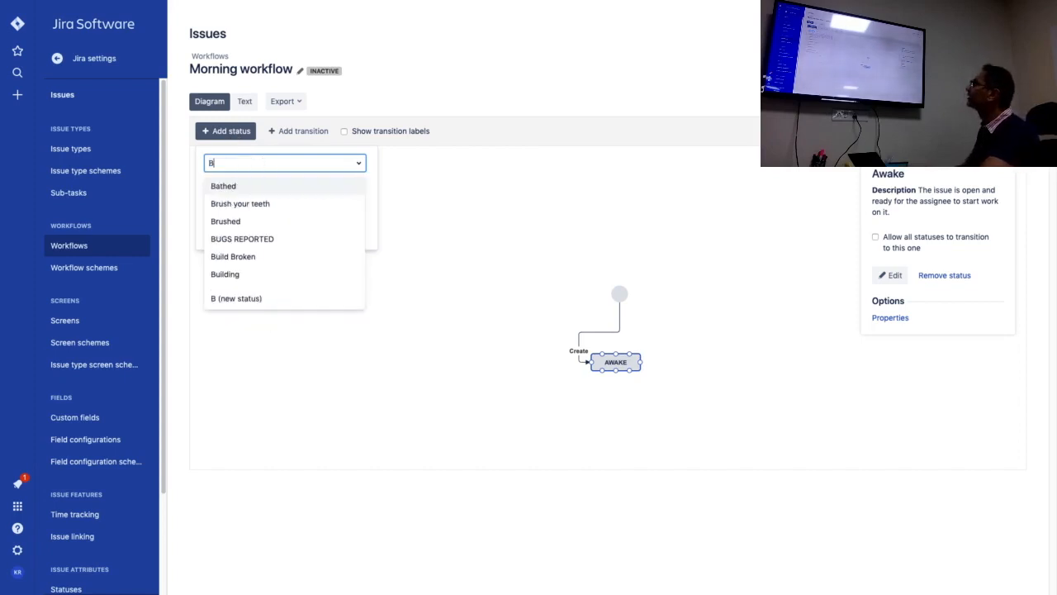
text(rushed)
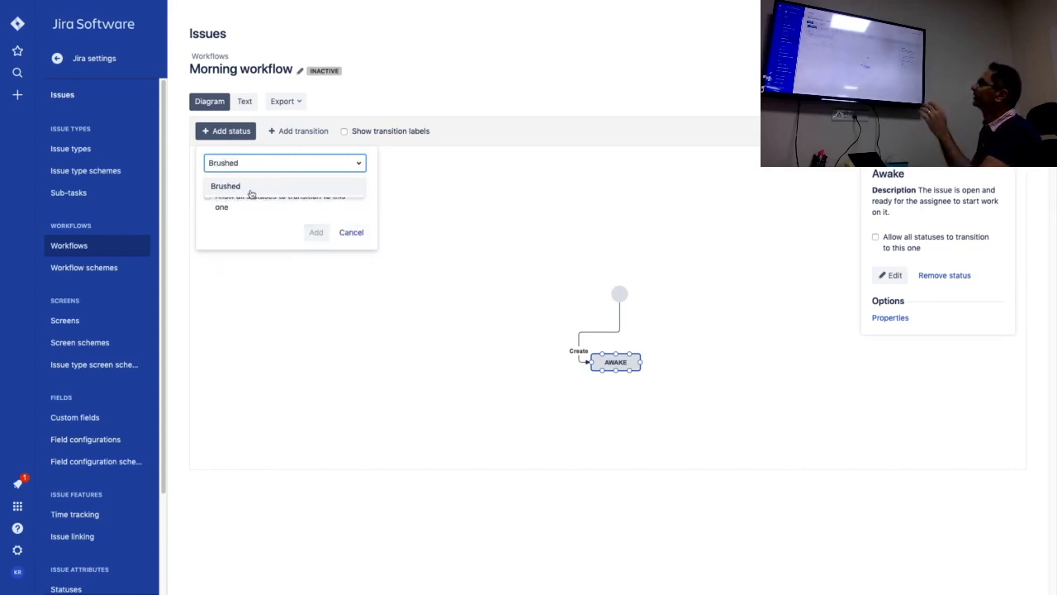
click(255, 162)
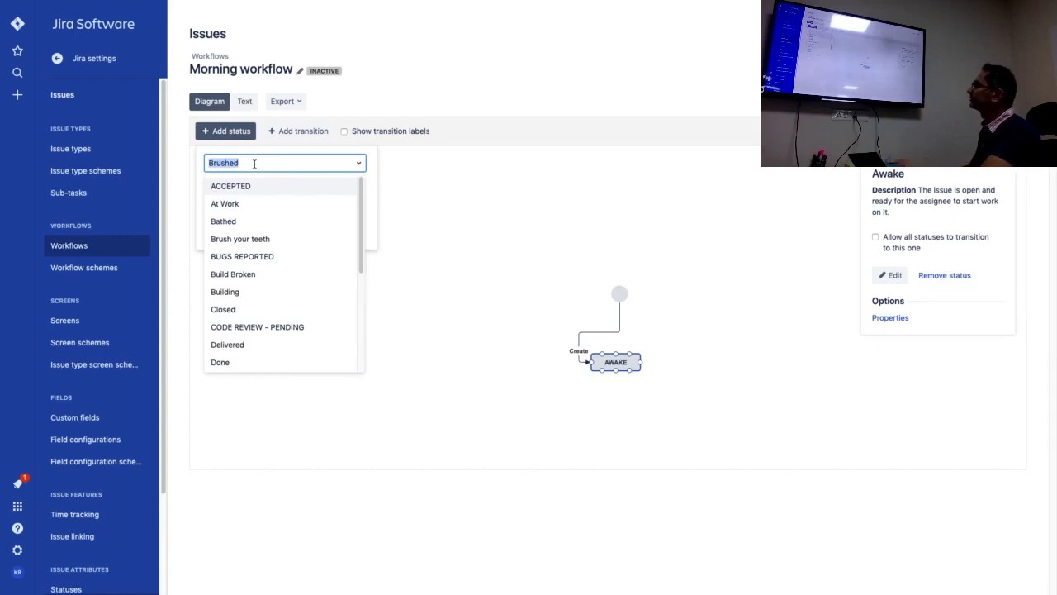
click(254, 163)
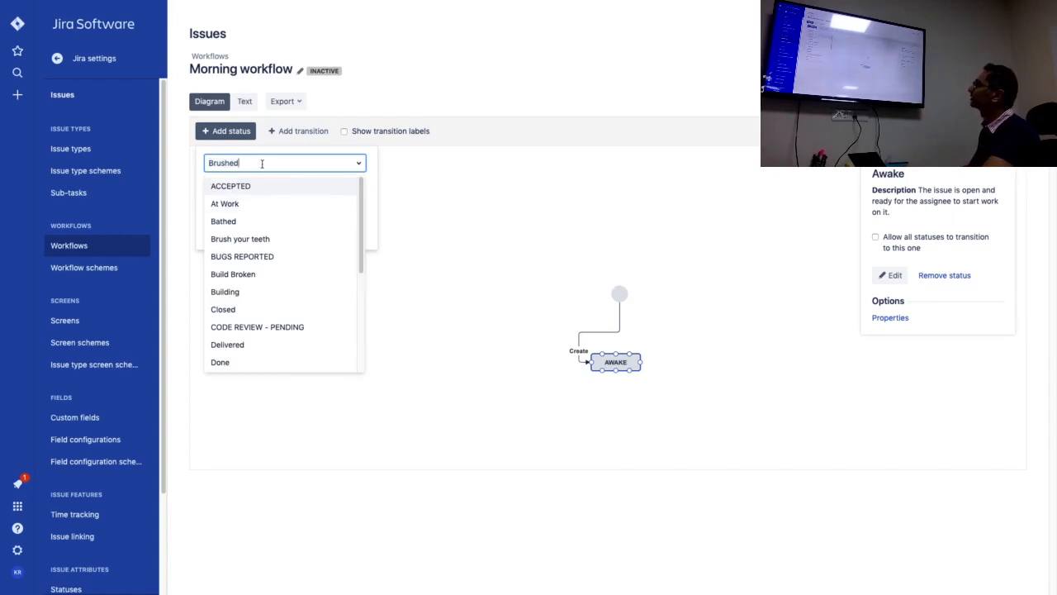
text(my teeth)
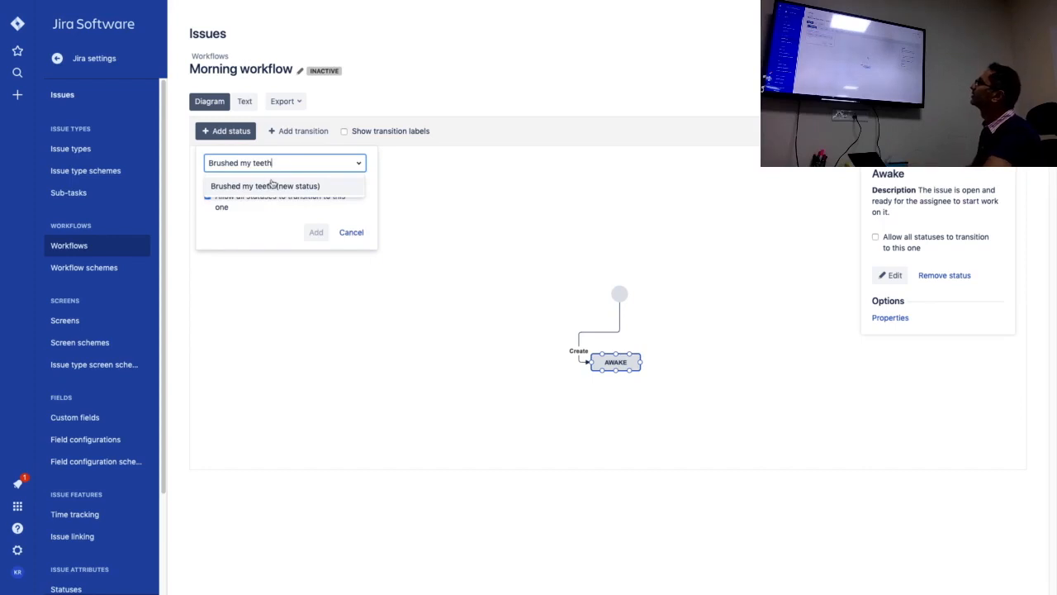
click(270, 182)
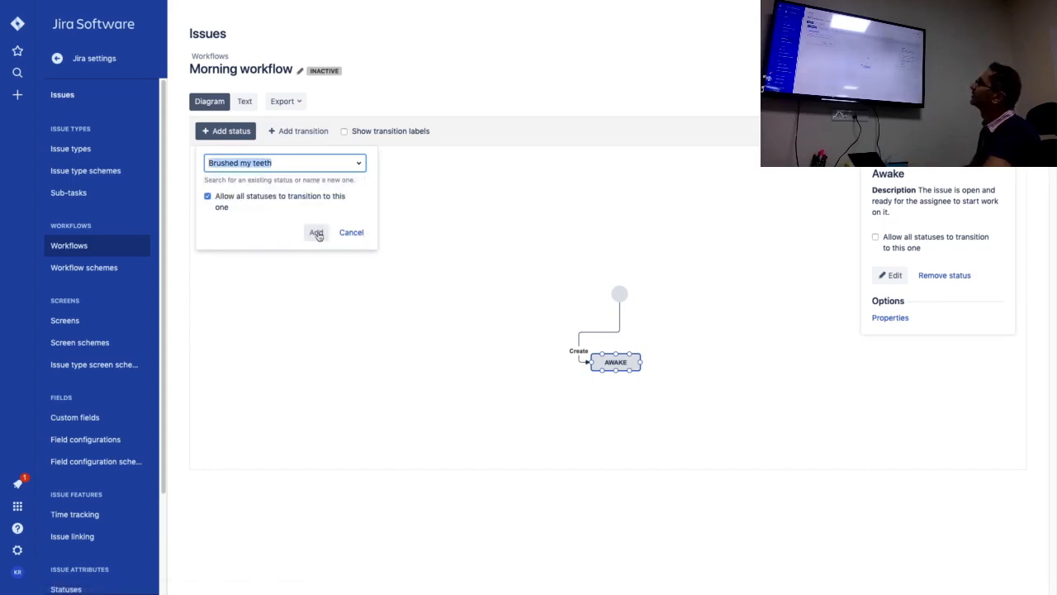
click(208, 197)
click(316, 234)
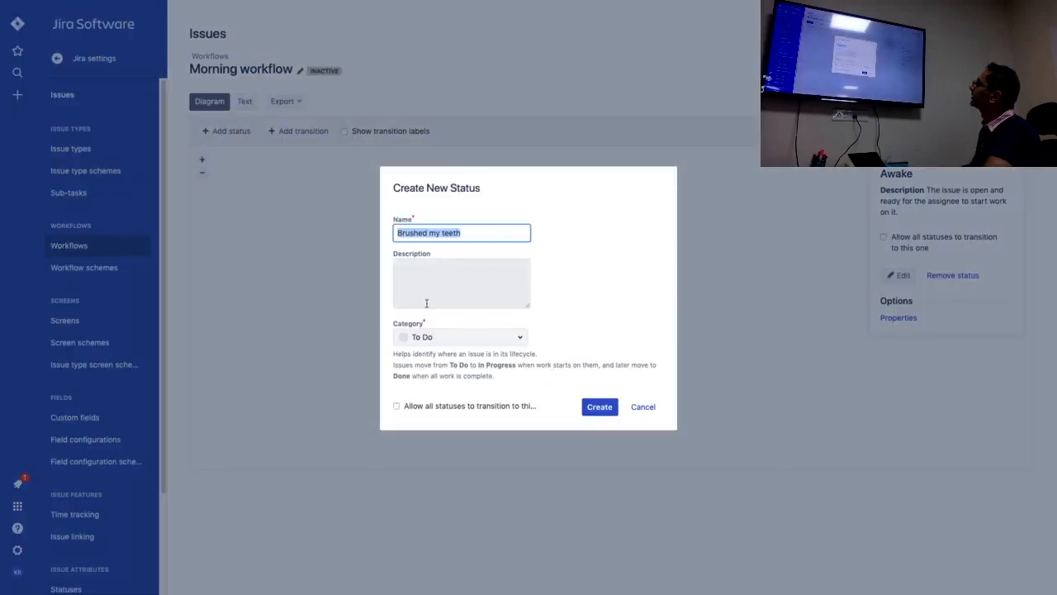
Create the new status with the In Progress category and place it directly below Awake in the diagram.
click(443, 338)
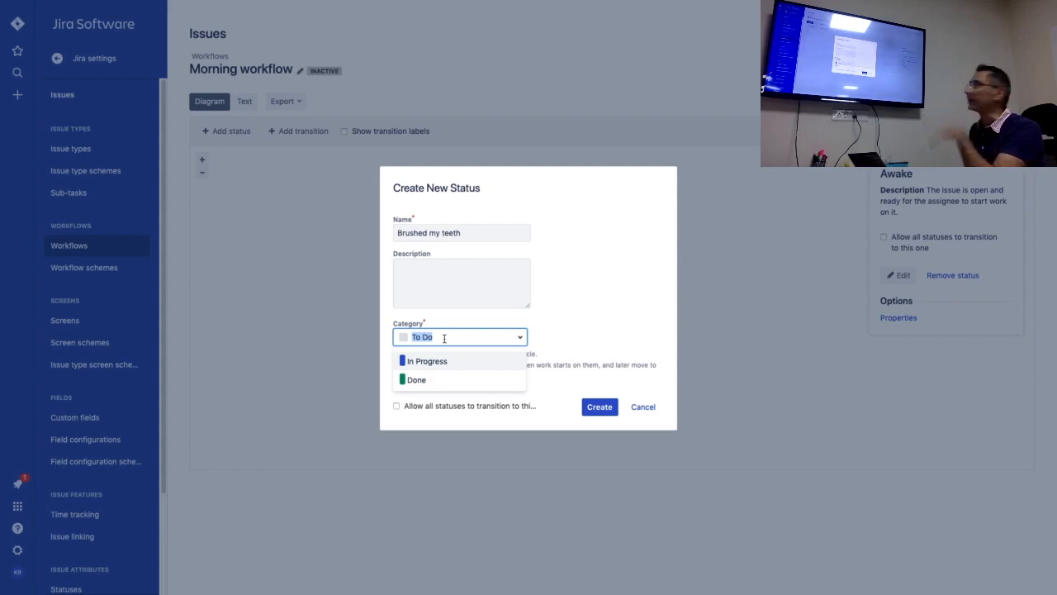
click(445, 361)
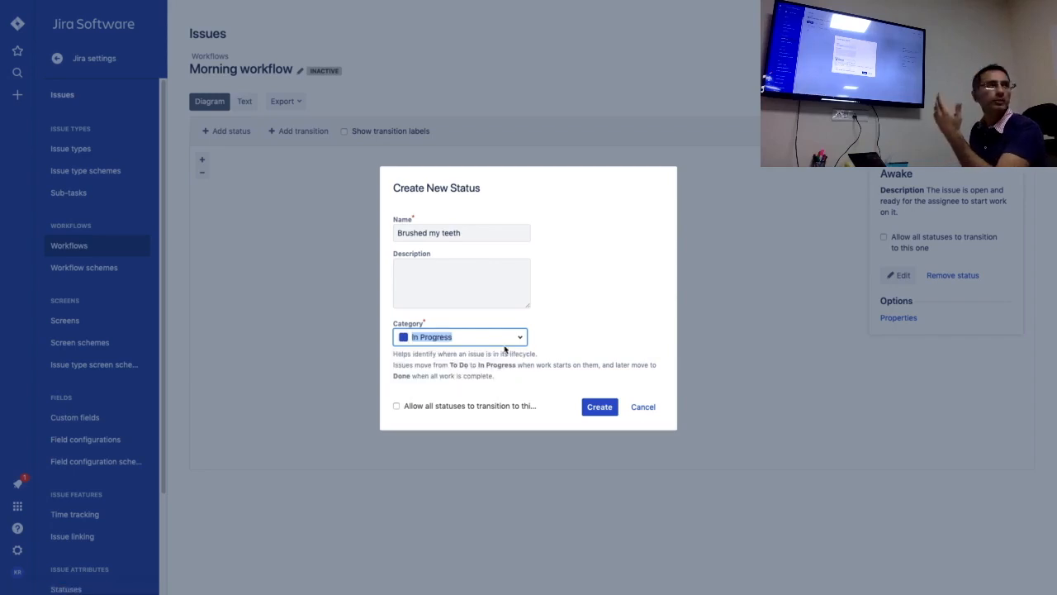
click(596, 406)
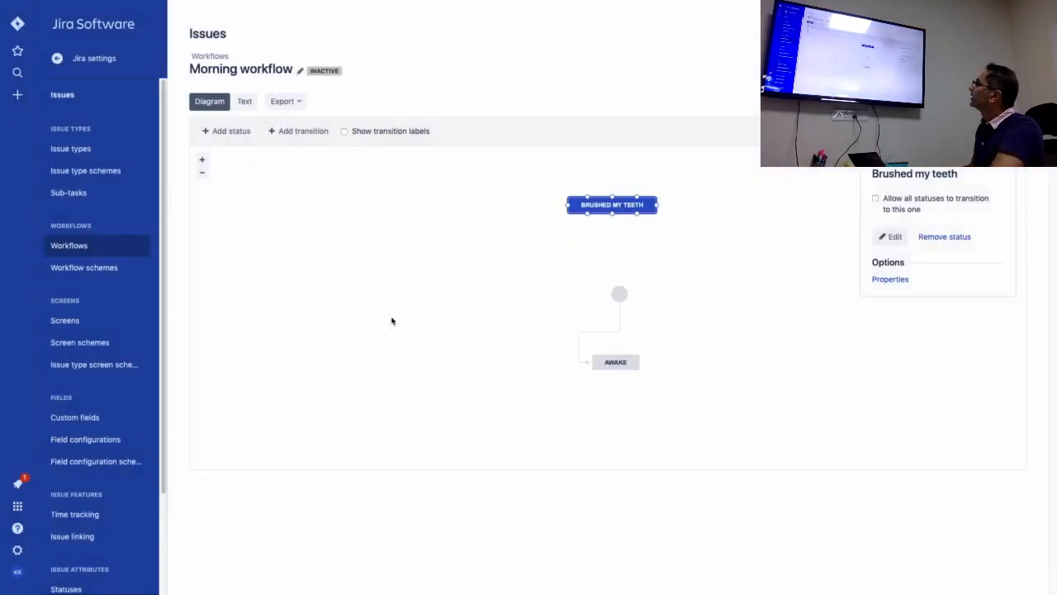
mouse_move(610, 204)
mouse_down()
mouse_move(593, 365)
mouse_move(616, 421)
mouse_move(618, 403)
mouse_up()
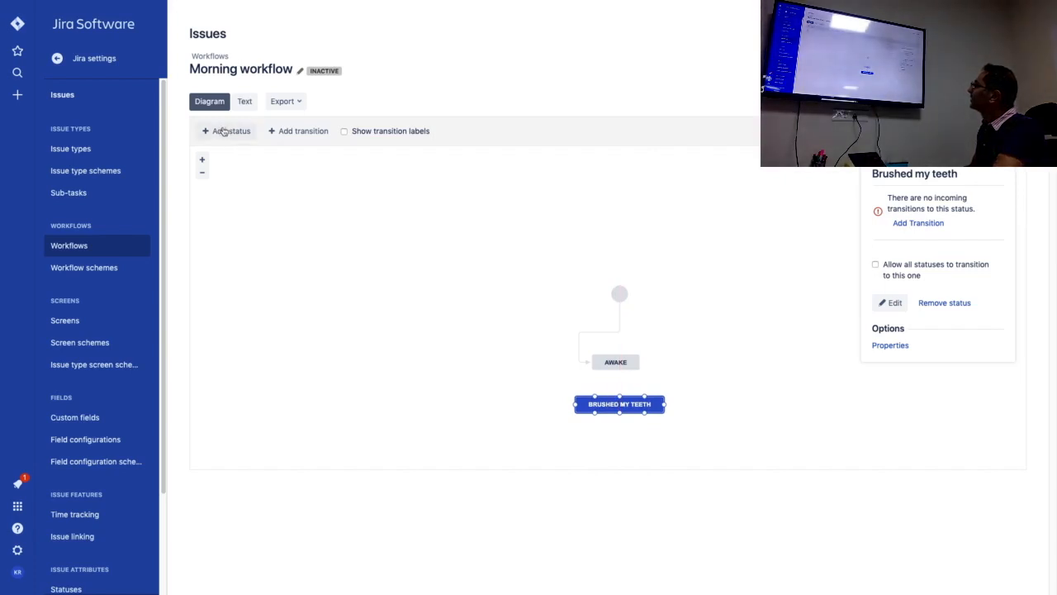
click(696, 344)
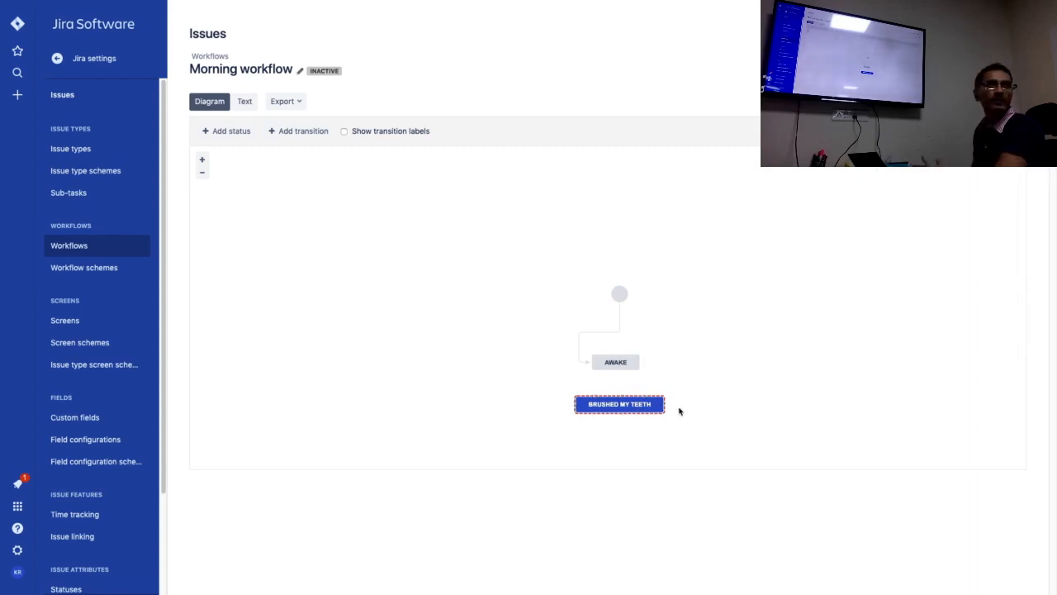
Add a transition named "Brush teeth" from Awake to Brushed my teeth, and move the Brushed my teeth status further down.
click(615, 370)
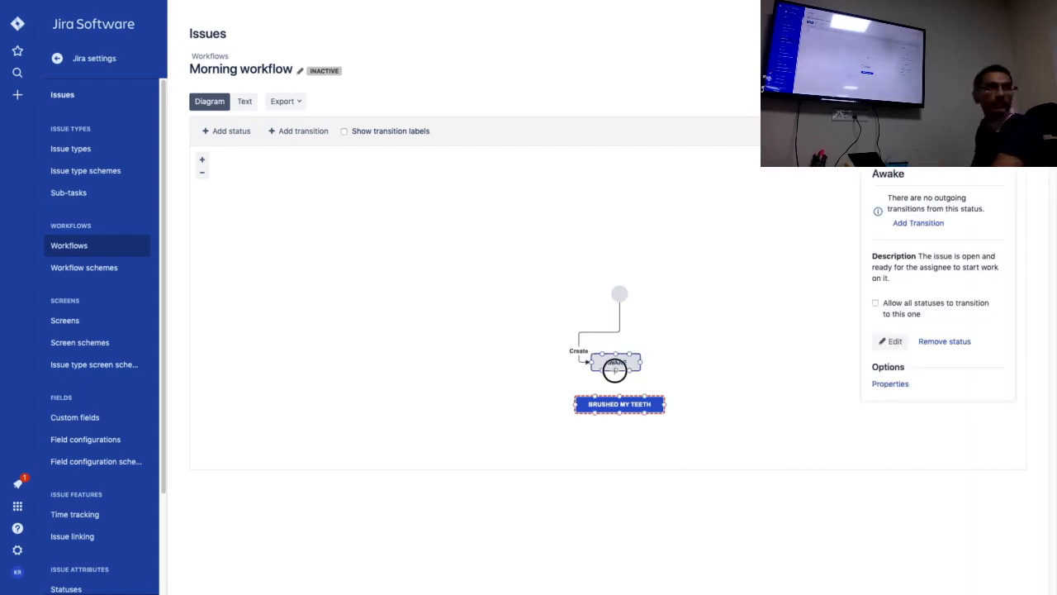
drag(614, 370, 616, 397)
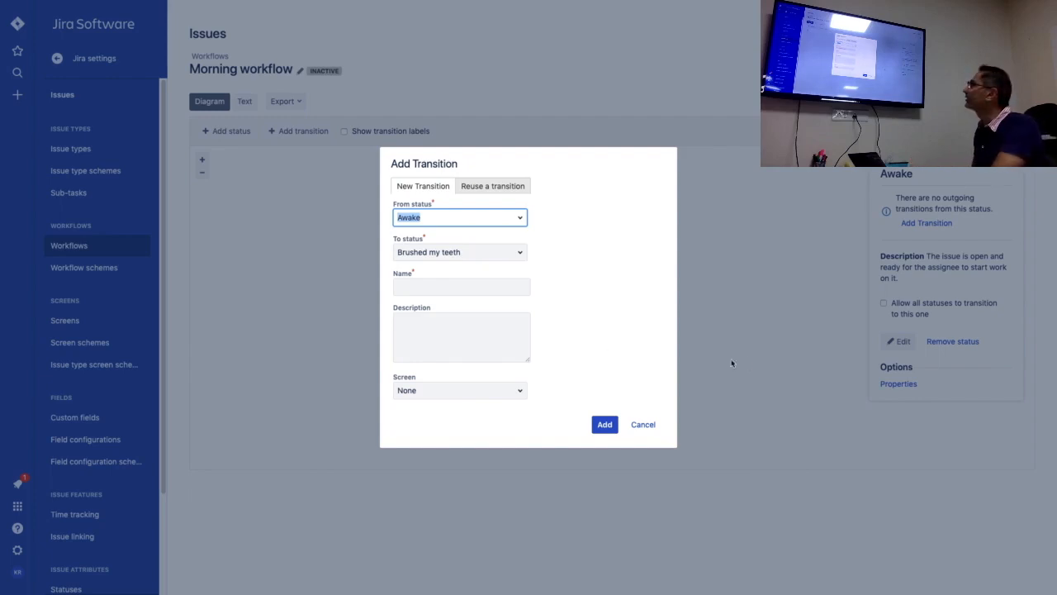
click(451, 255)
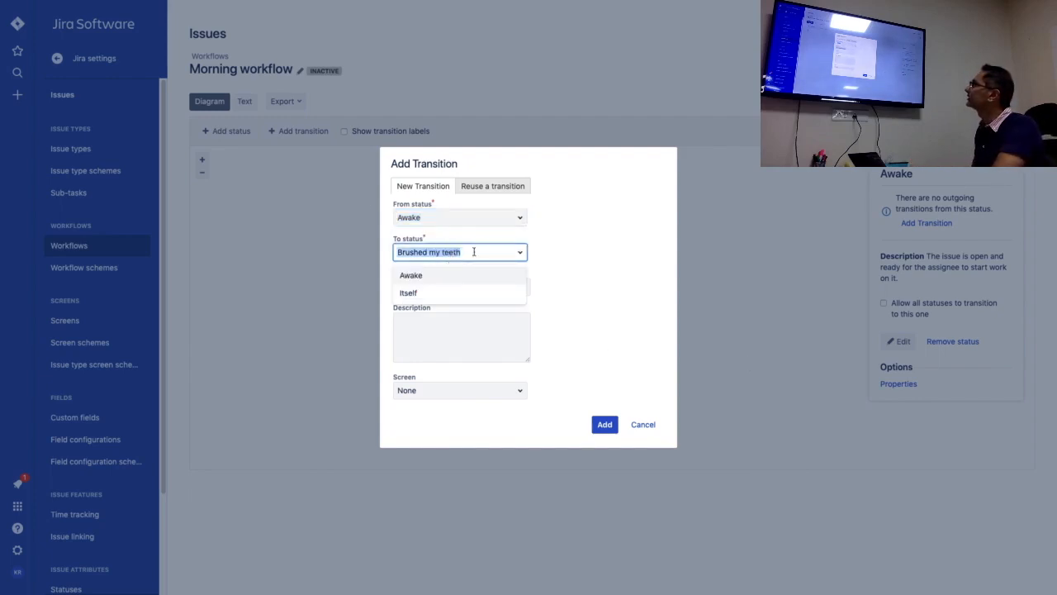
click(454, 221)
click(465, 286)
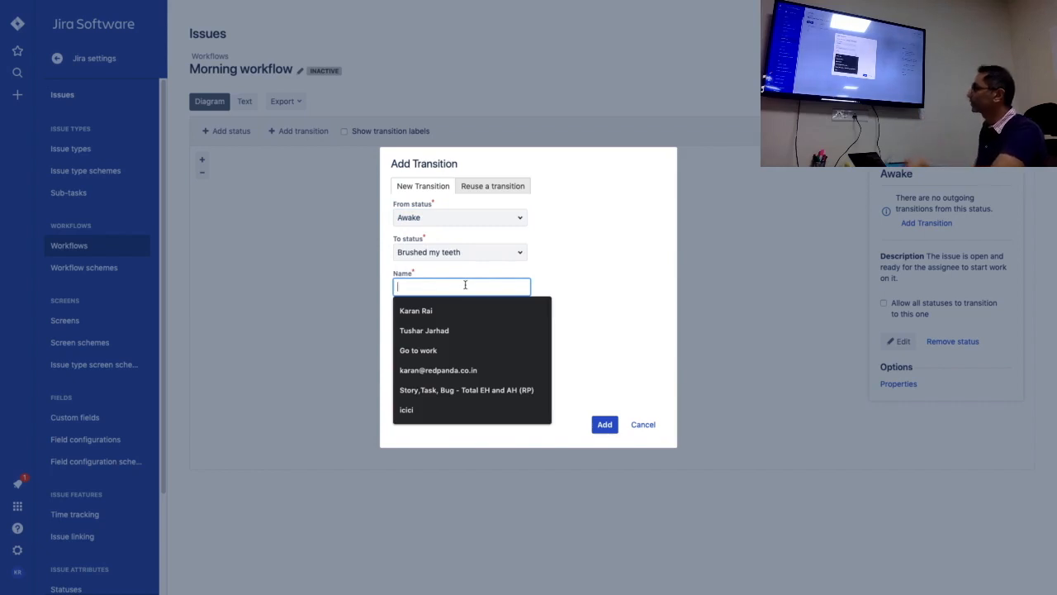
text(Brush your)
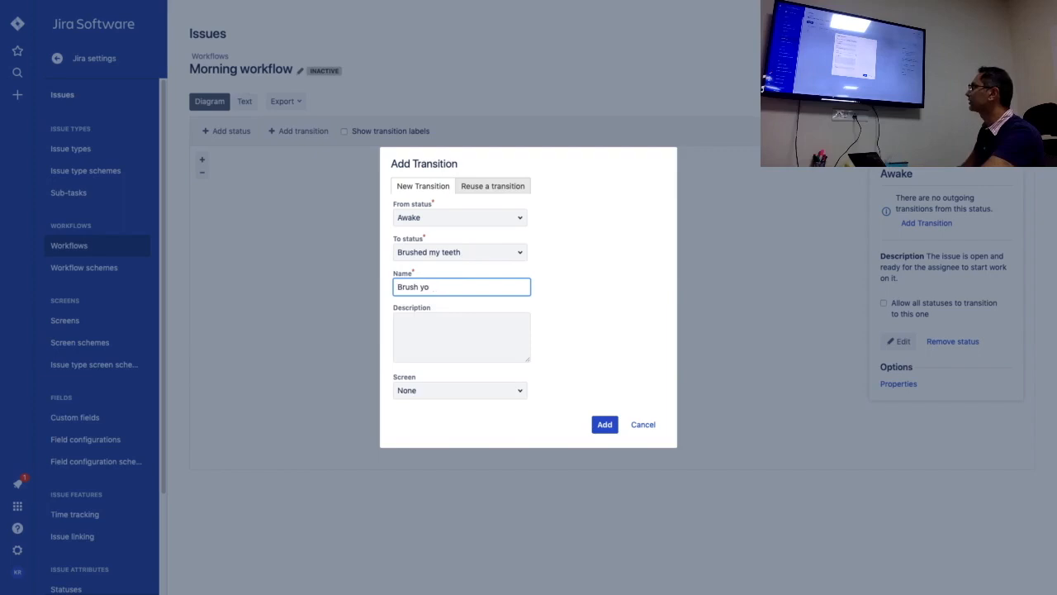
key(BackSpace)
key(BackSpace)
text(teeth)
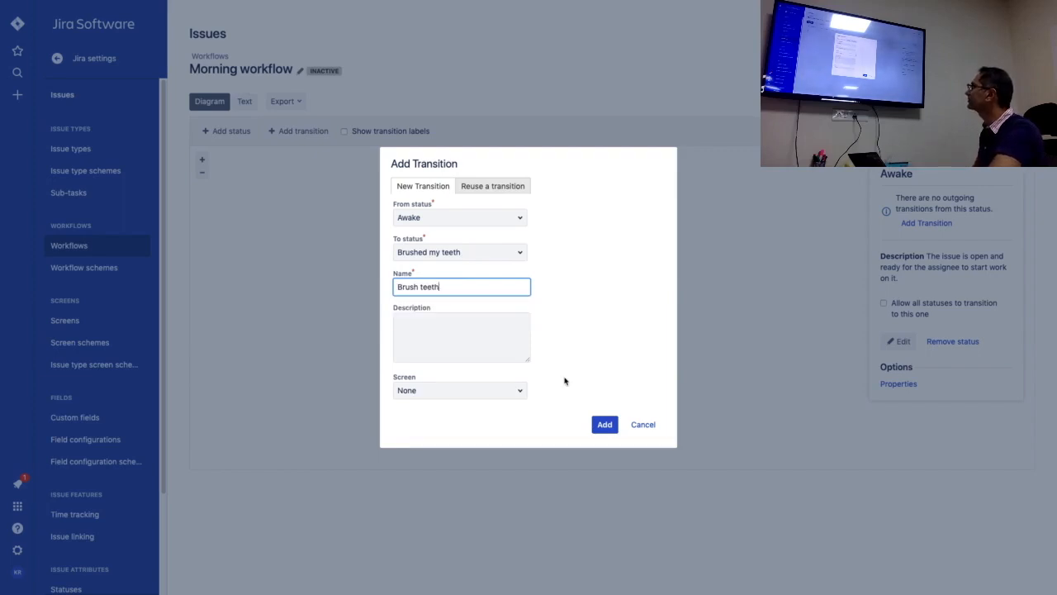
click(605, 424)
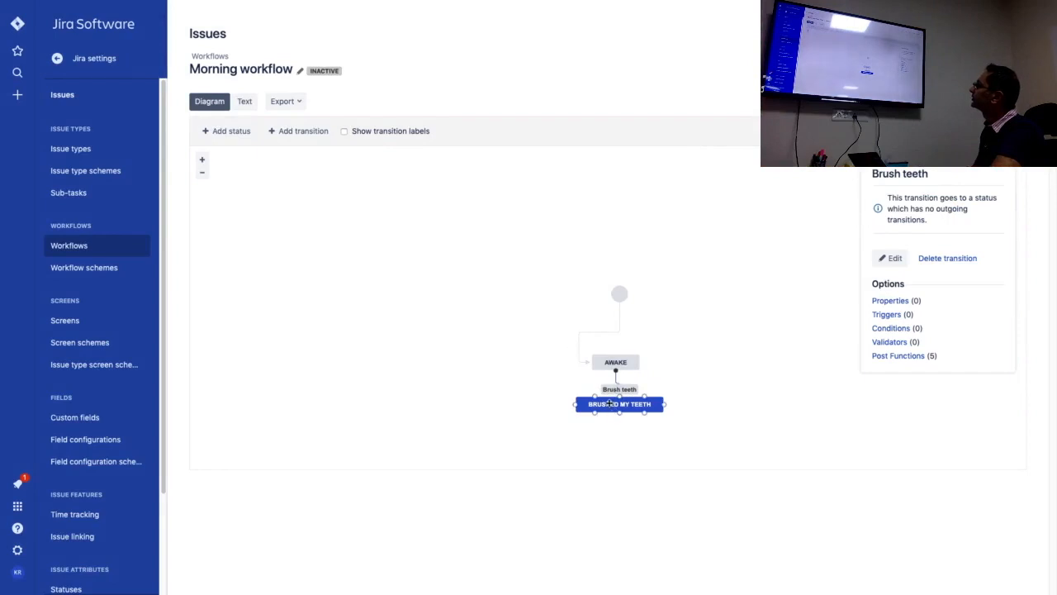
drag(610, 402, 615, 446)
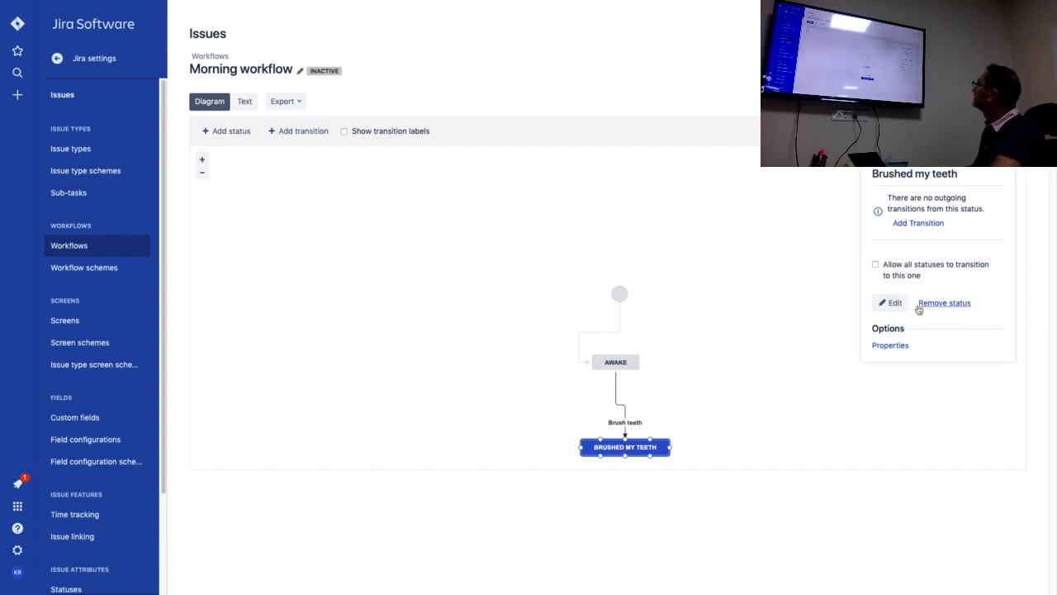
Add the existing Bathed status to the workflow and place it to the right of Brushed my teeth.
click(213, 132)
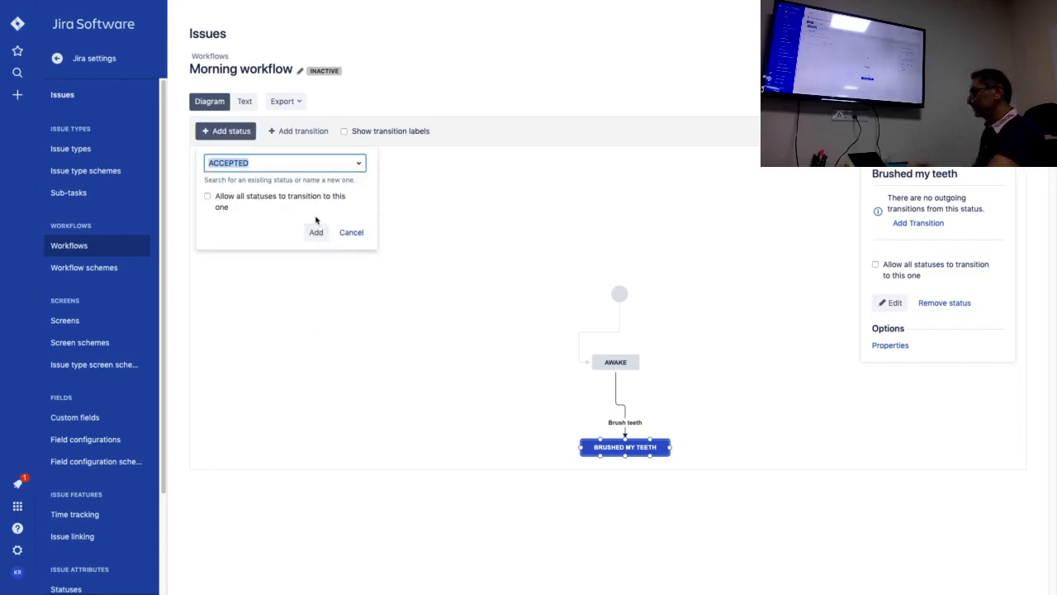
text(Bathed)
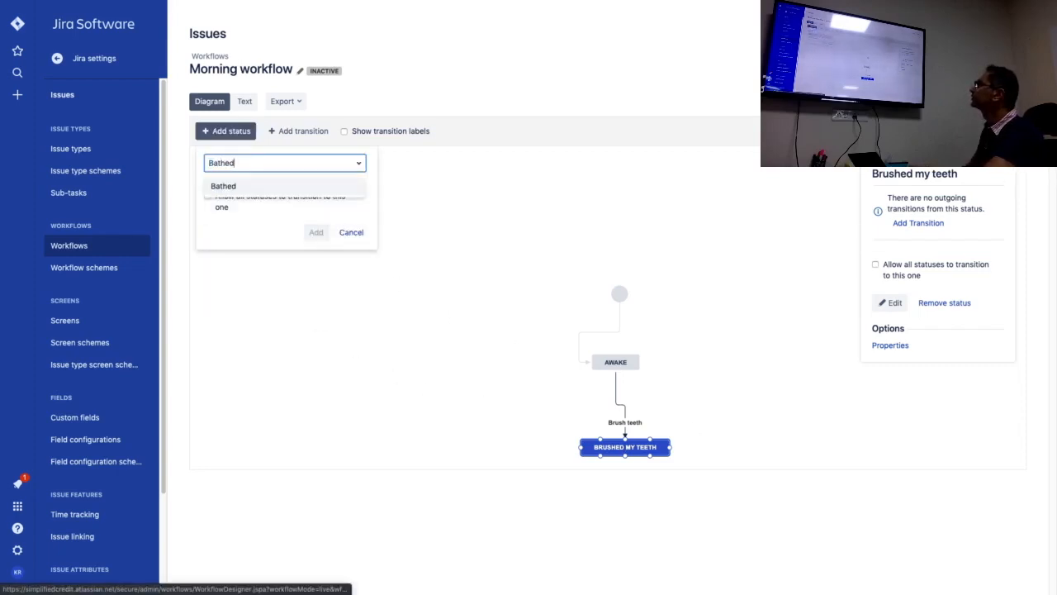
click(276, 188)
click(316, 232)
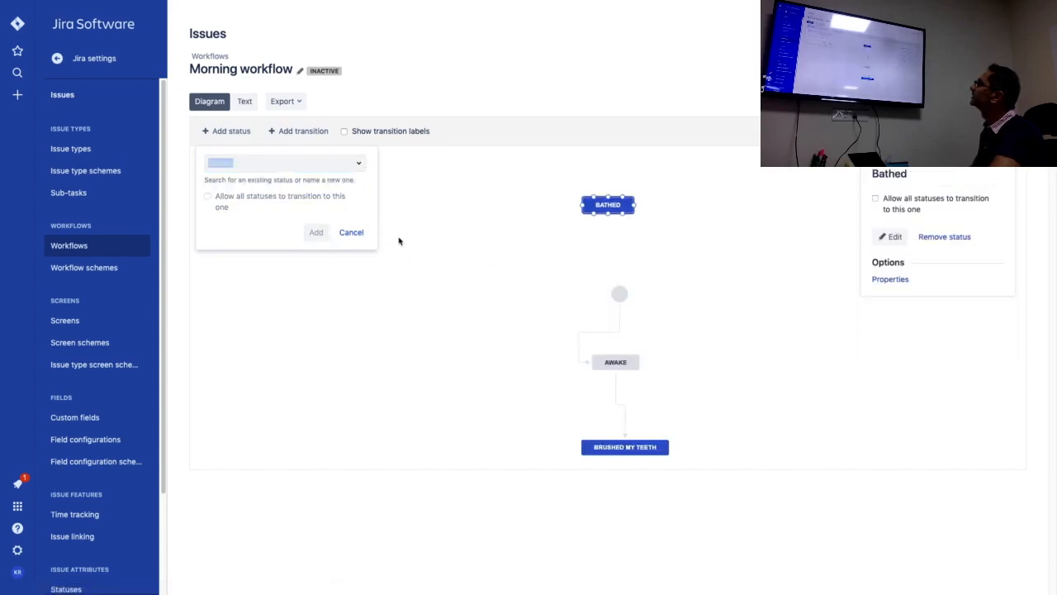
mouse_move(611, 206)
mouse_down()
mouse_move(685, 398)
mouse_move(725, 460)
mouse_up()
Add the existing Eaten status to the workflow without allowing all statuses to transition to it.
click(231, 132)
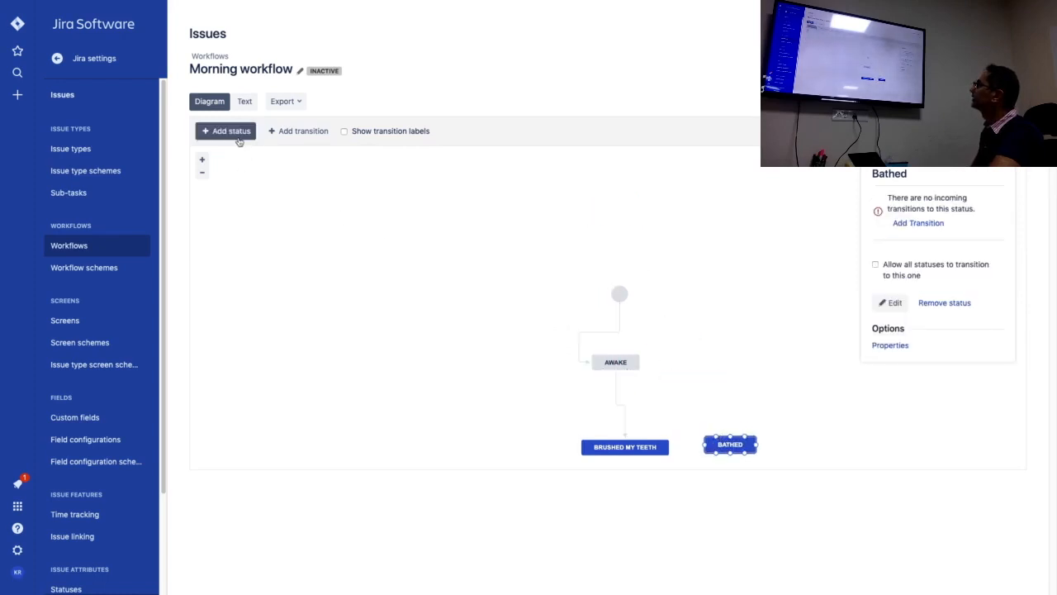
text(Eaten)
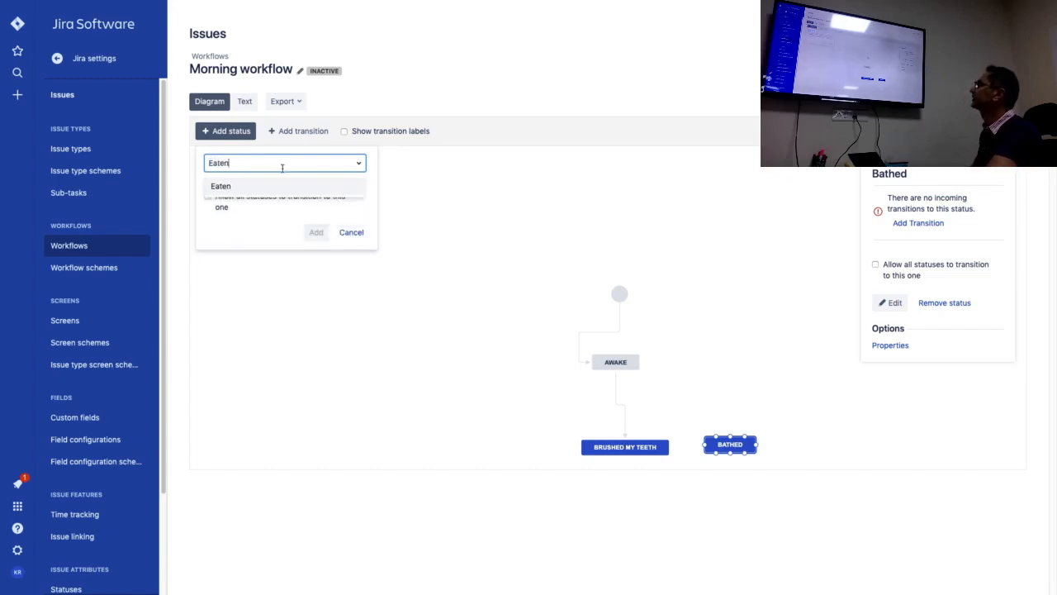
click(302, 186)
click(315, 233)
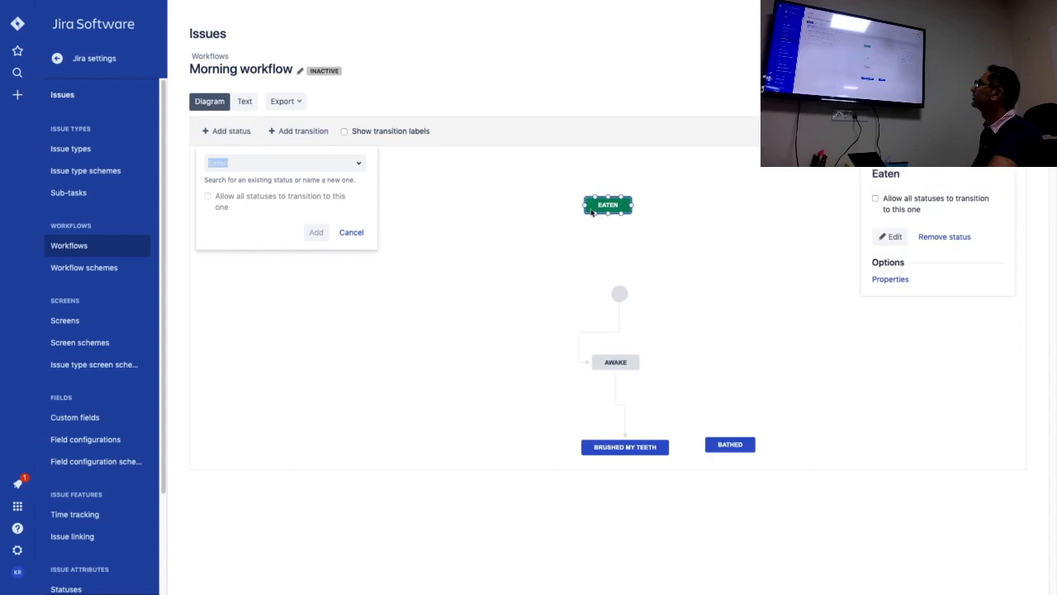
Move the Eaten status to the right of Bathed in the workflow diagram, keeping its name and Done category.
double_click(601, 205)
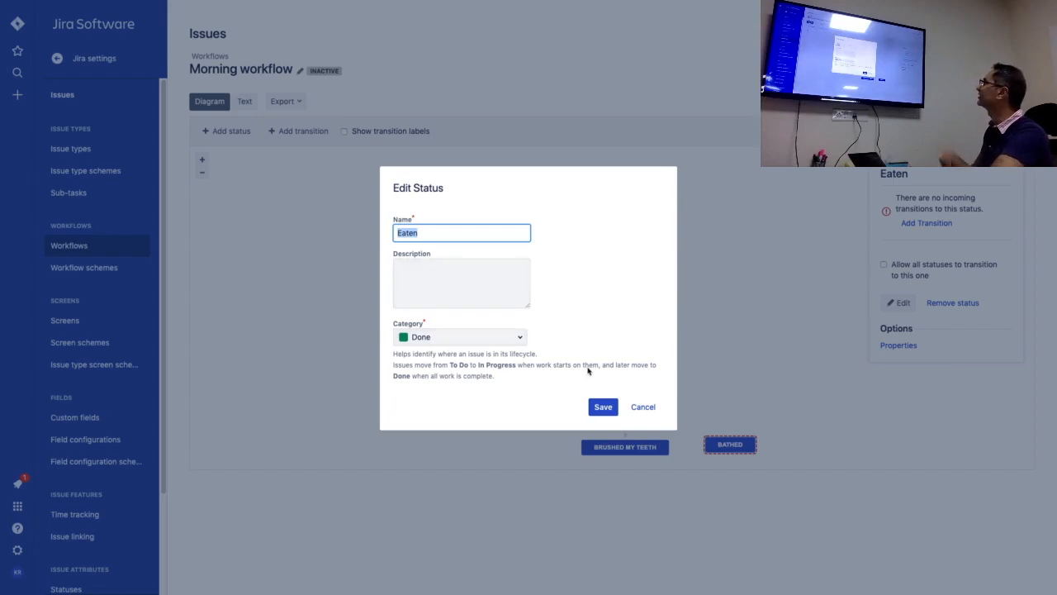
click(604, 407)
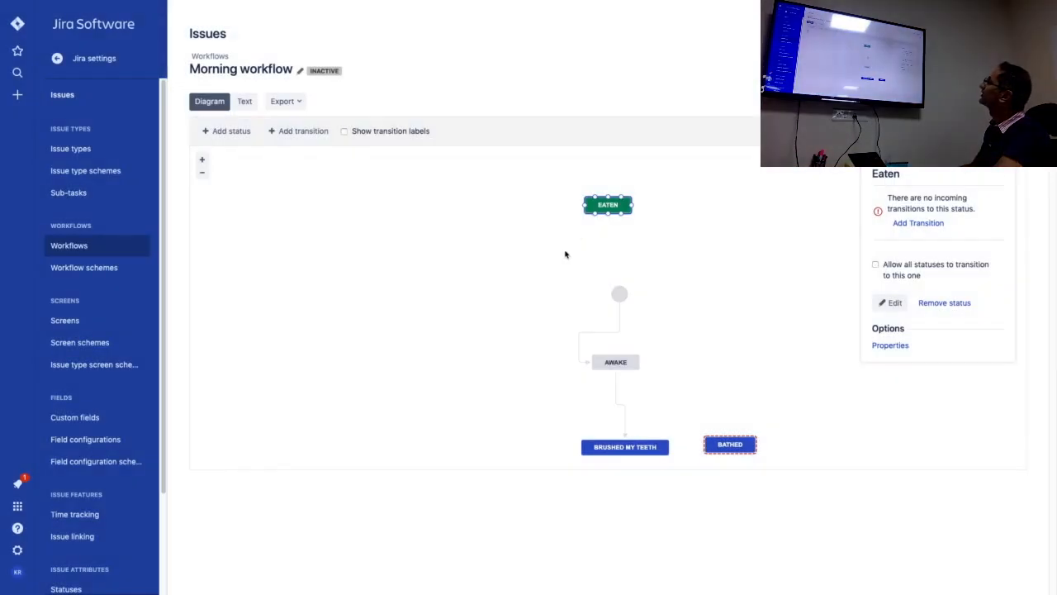
drag(611, 207, 799, 443)
click(432, 296)
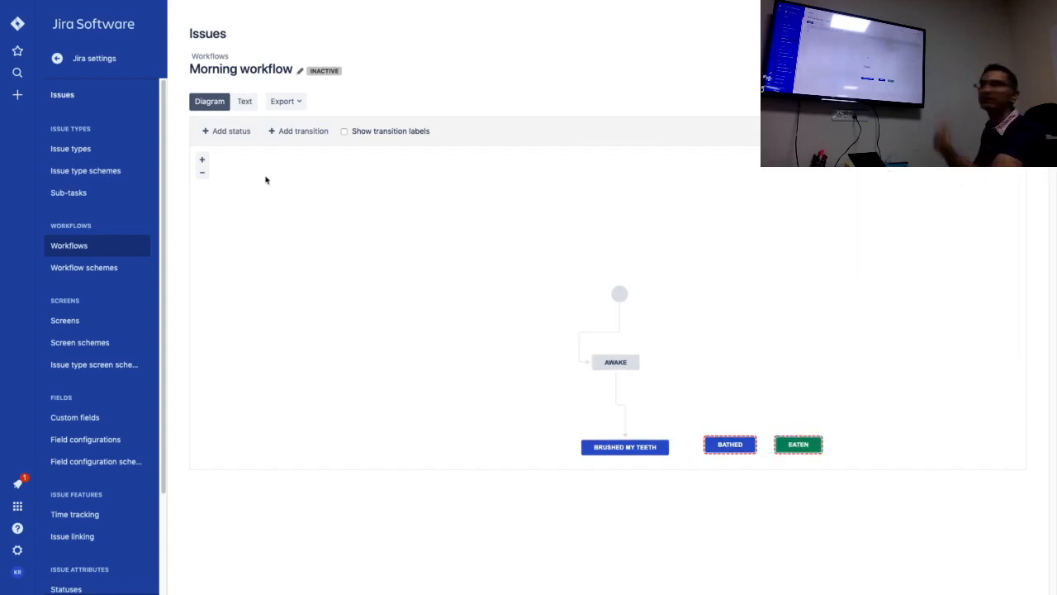
Start adding a new status named "Reached office" without allowing all statuses to transition to it.
click(209, 133)
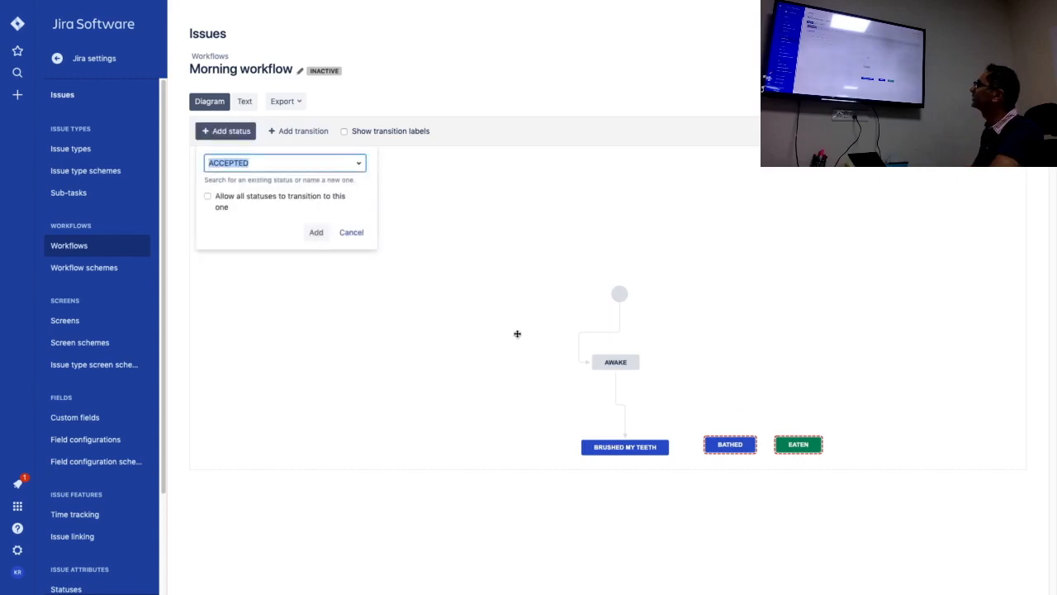
text(Go wo)
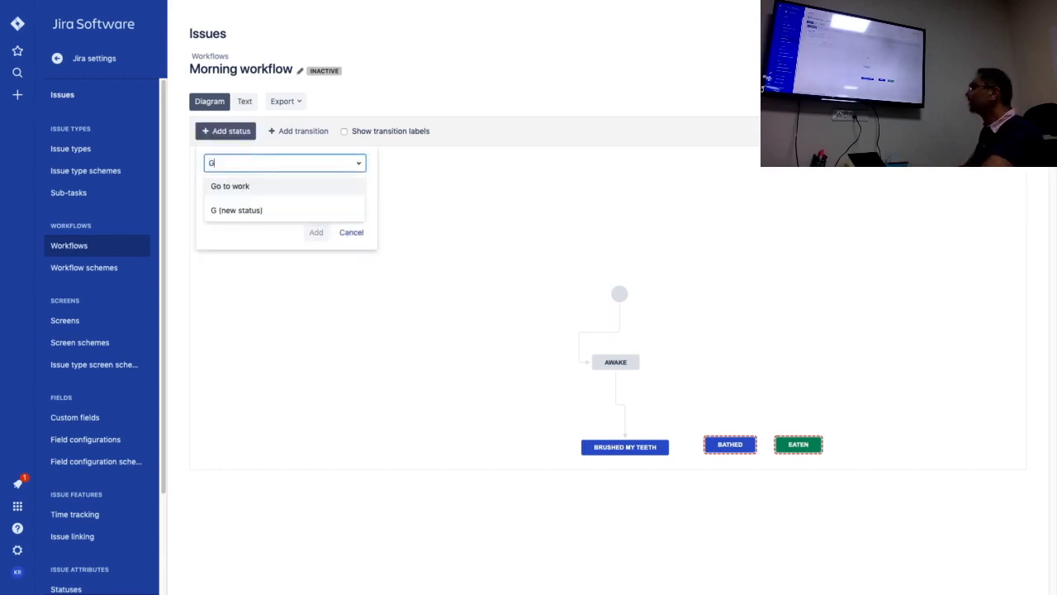
key(BackSpace)
key(BackSpace)
key(BackSpace)
key(BackSpace)
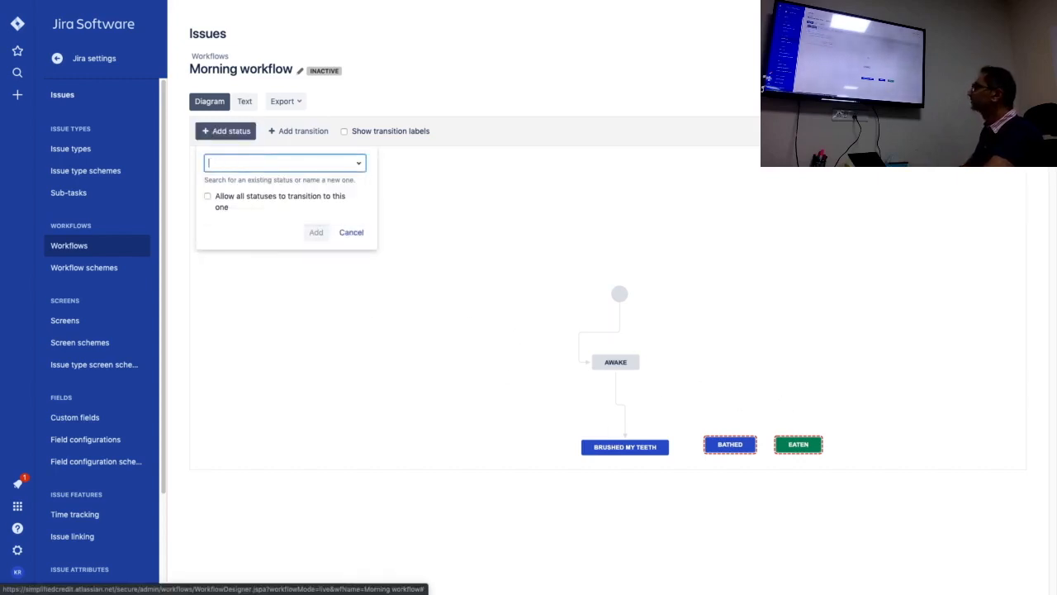
text(Reach office)
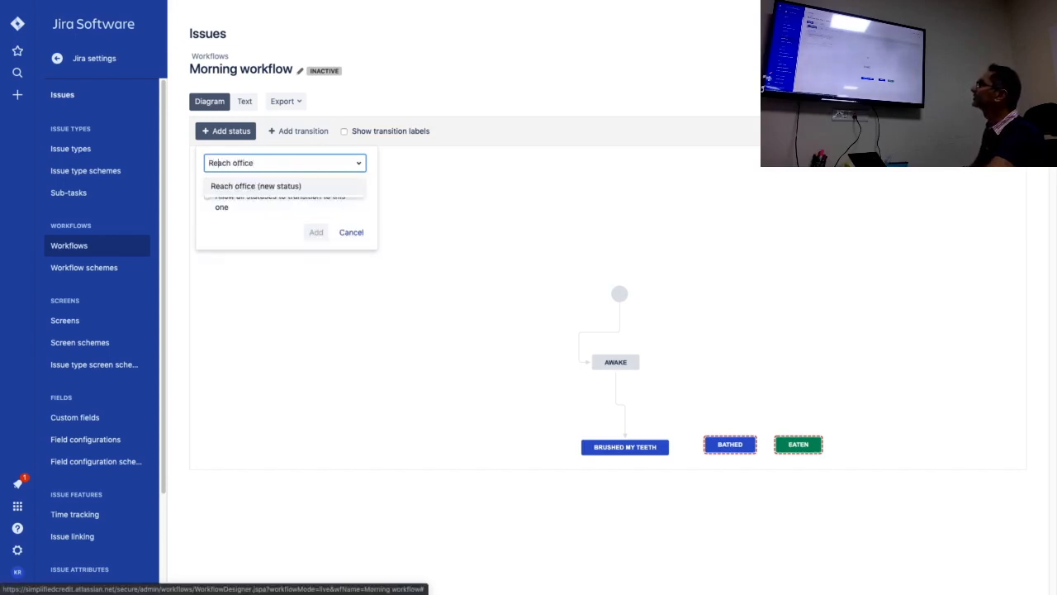
text(ed)
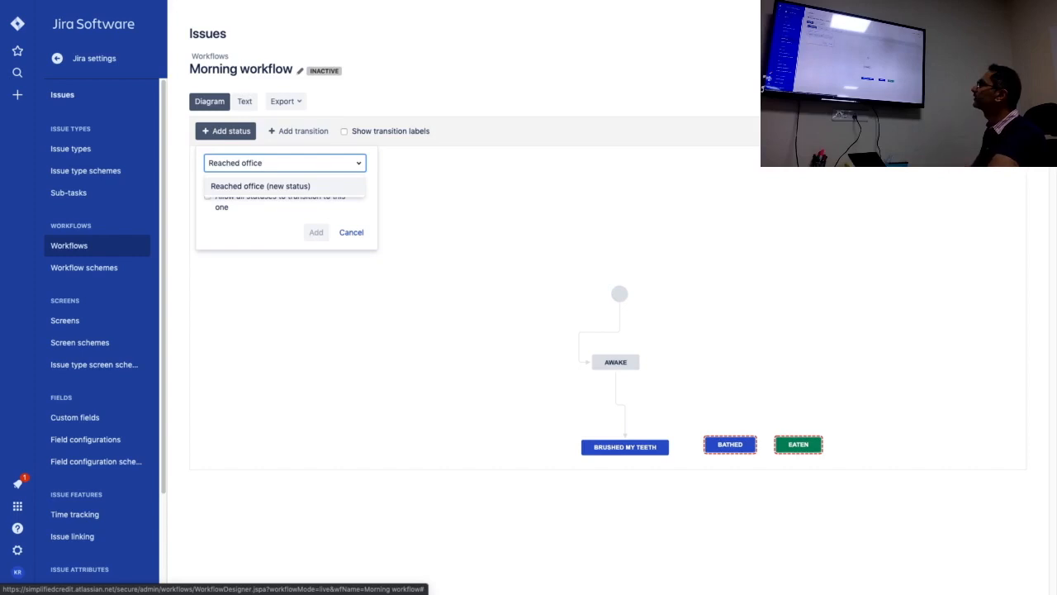
click(328, 186)
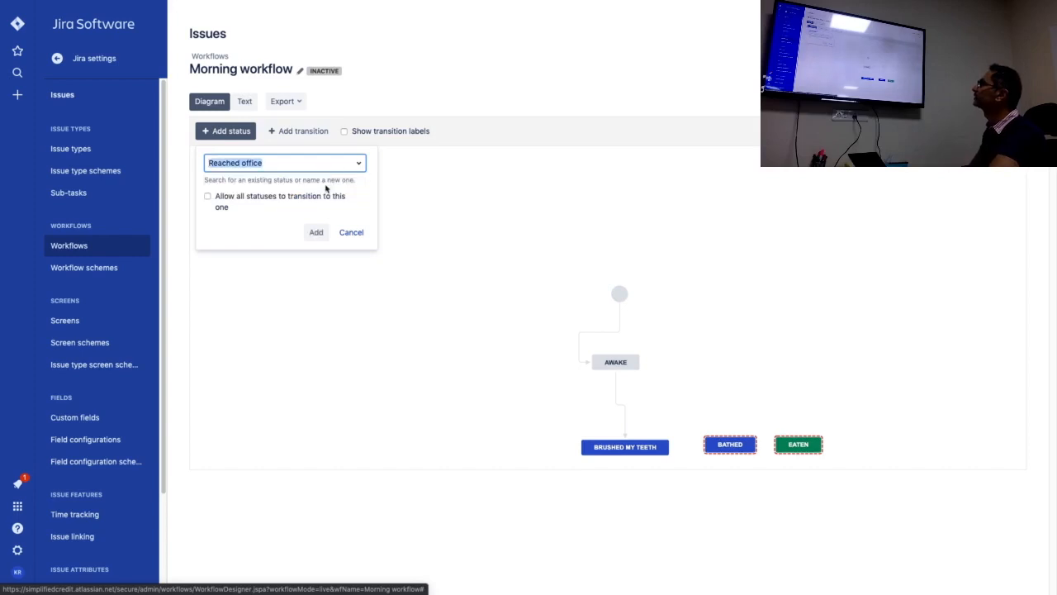
click(315, 232)
Create the Reached office status with the Done category and place it above Eaten in the diagram.
click(463, 336)
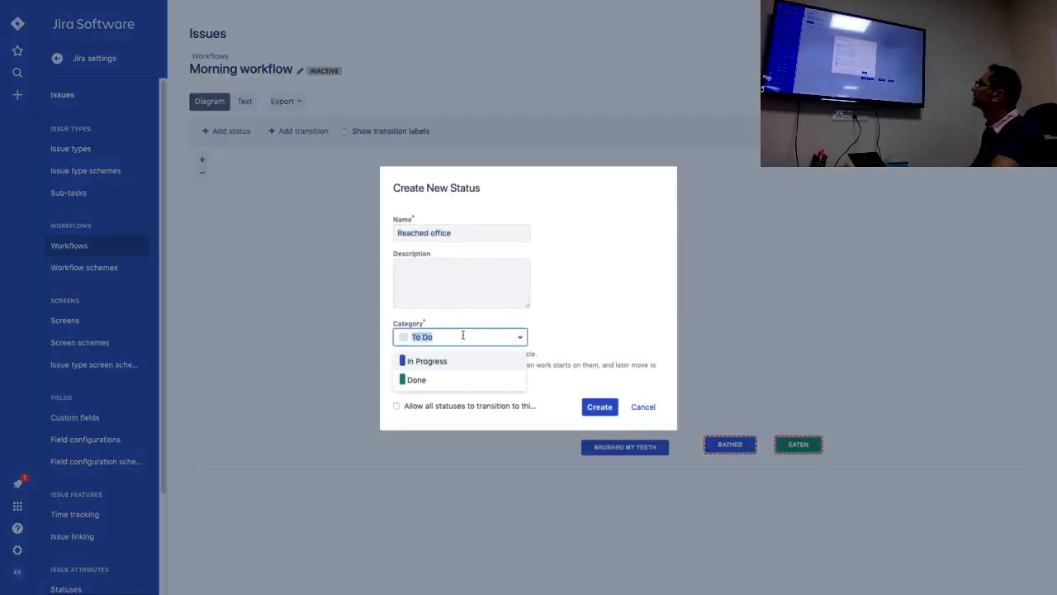
click(417, 379)
click(599, 405)
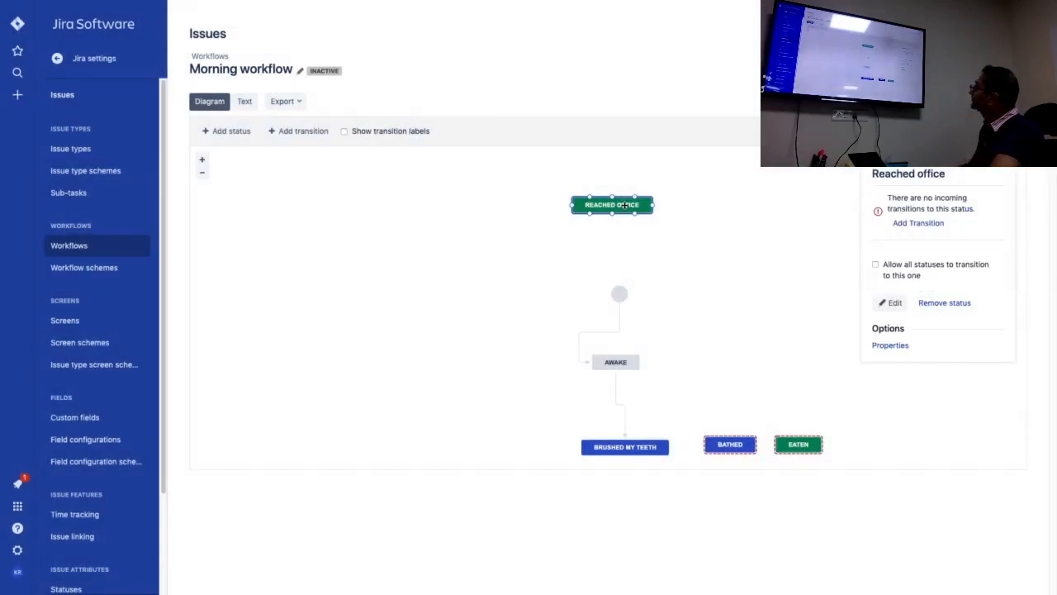
drag(625, 205, 812, 370)
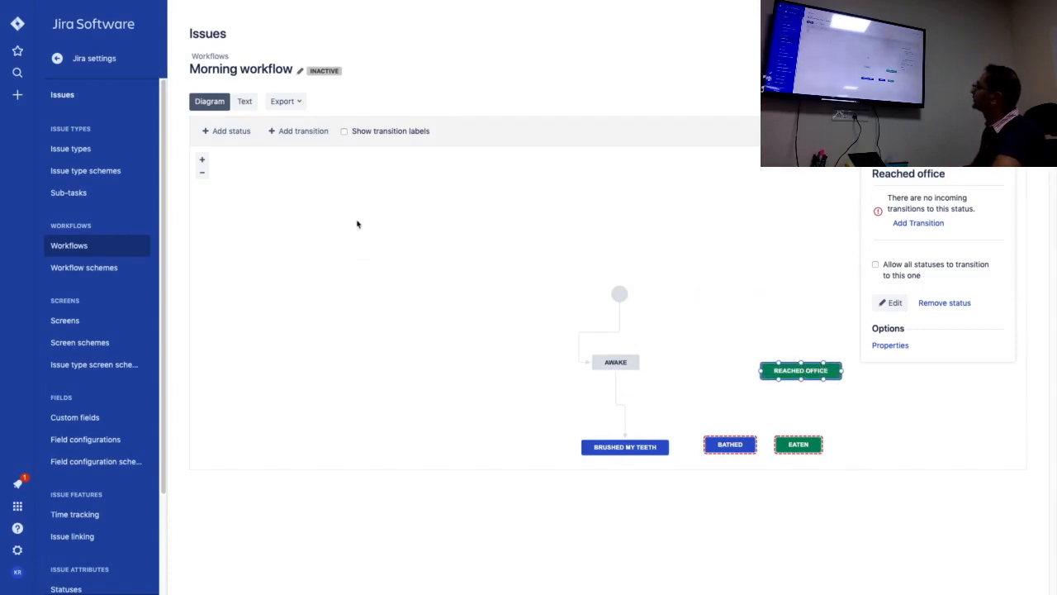
Set up a new transition going from Brushed my teeth to Bathed.
click(299, 130)
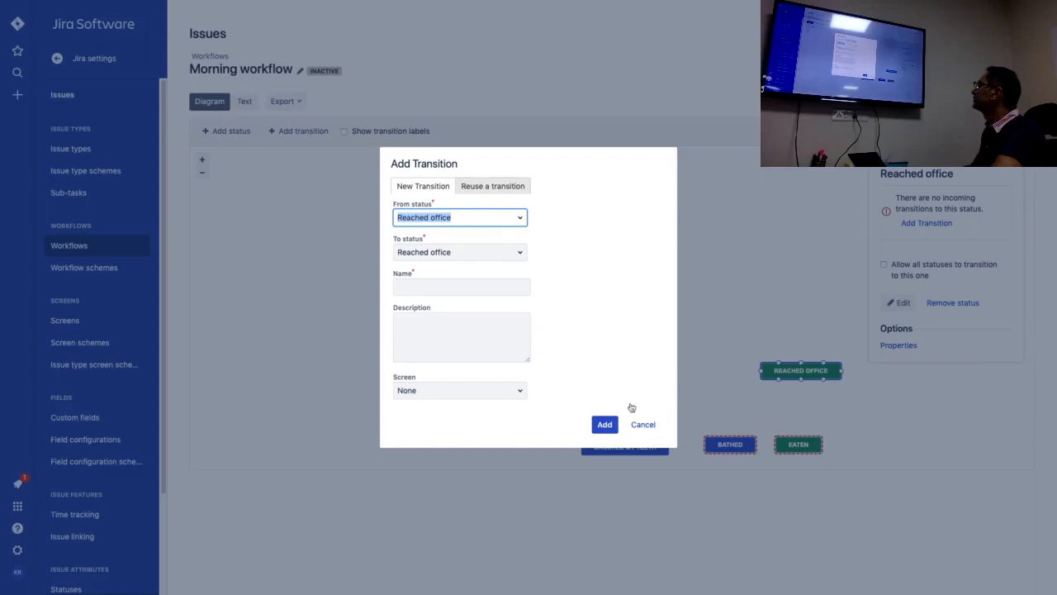
click(520, 218)
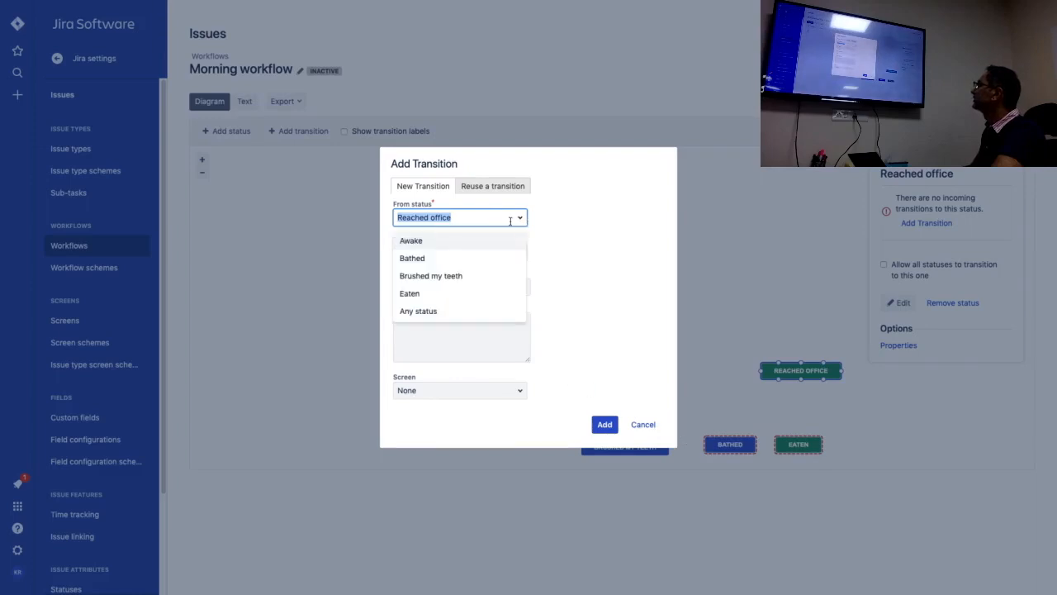
click(455, 261)
click(469, 220)
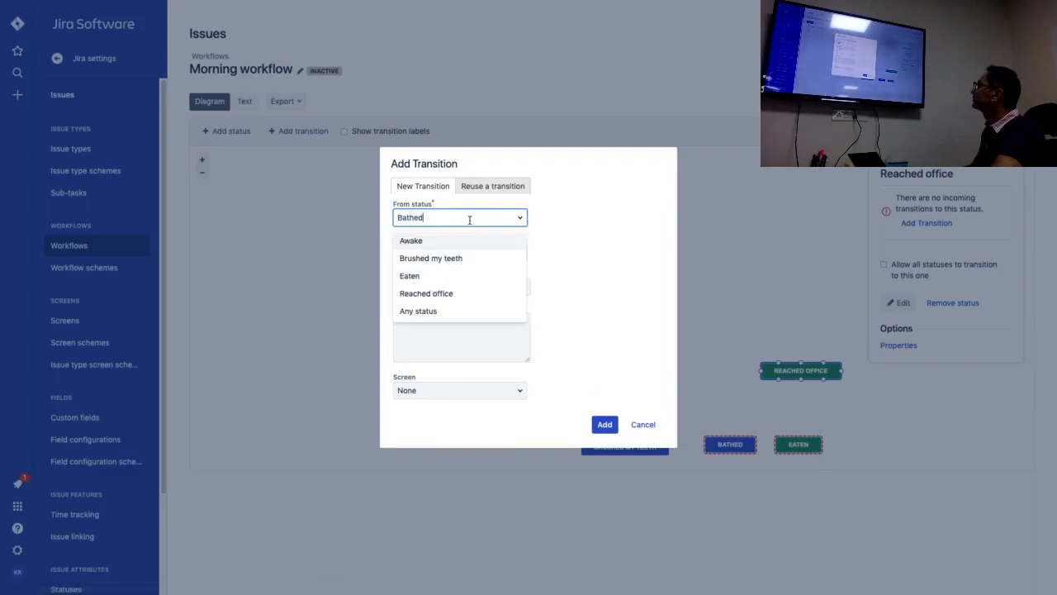
click(454, 259)
click(481, 246)
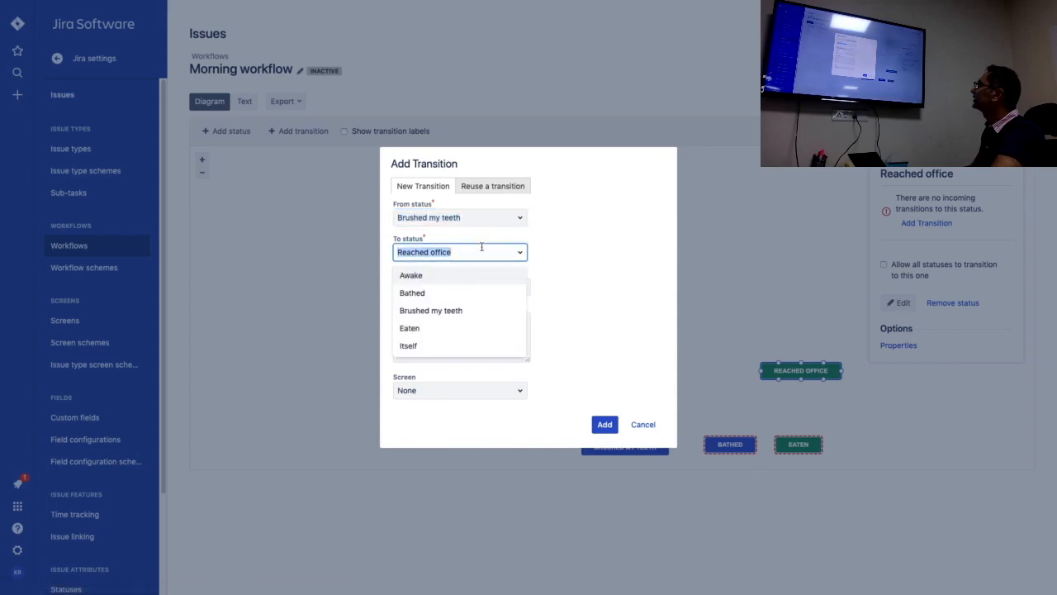
click(443, 293)
Name the new transition "Take a bath" and add it with no screen.
click(456, 287)
text(Take . b)
key(BackSpace)
key(BackSpace)
key(BackSpace)
text(a bath)
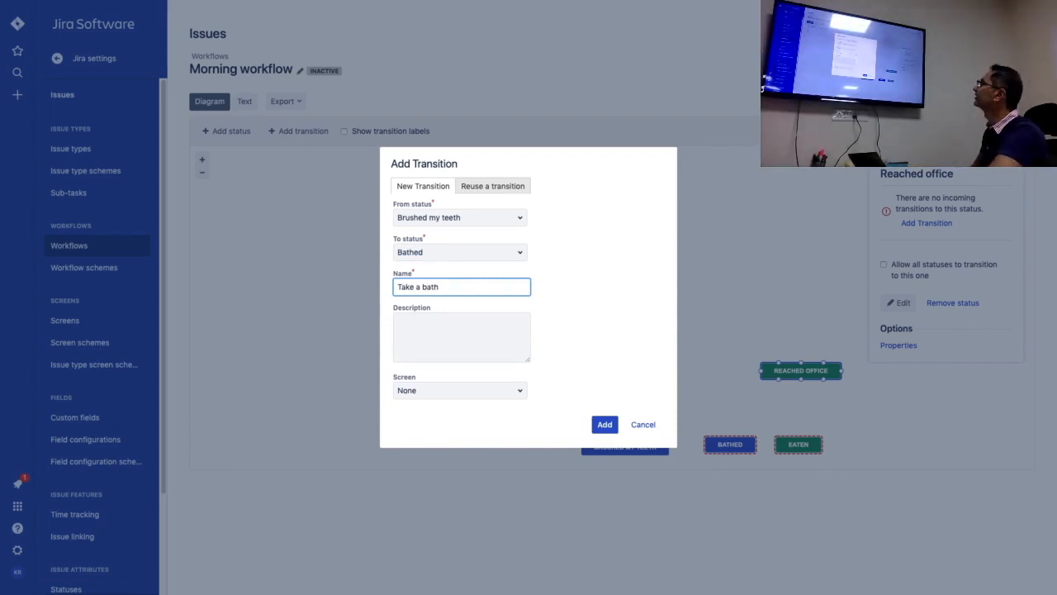
click(611, 423)
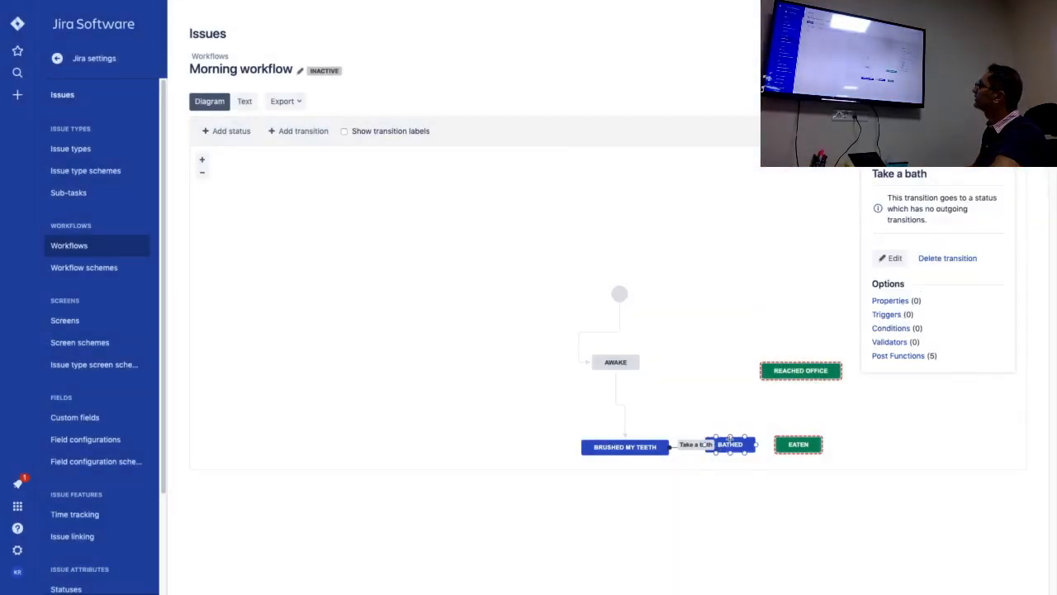
Move the Bathed status slightly up in the diagram, to a height between Reached office and Eaten.
drag(730, 438, 731, 404)
click(713, 415)
drag(730, 446, 732, 408)
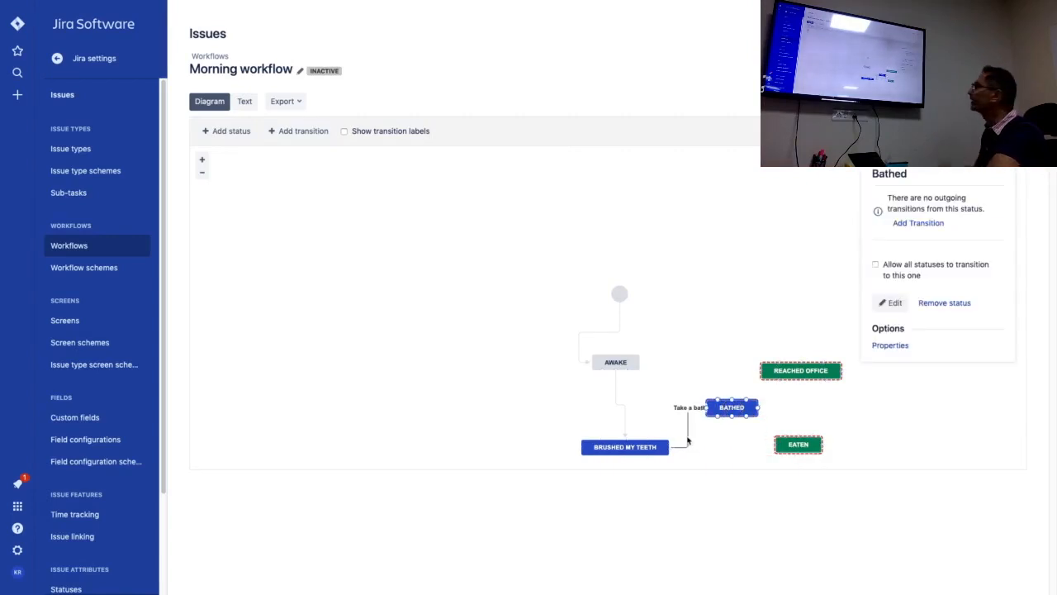
Connect Bathed to Eaten with a new transition named "Eat food".
drag(756, 407, 797, 438)
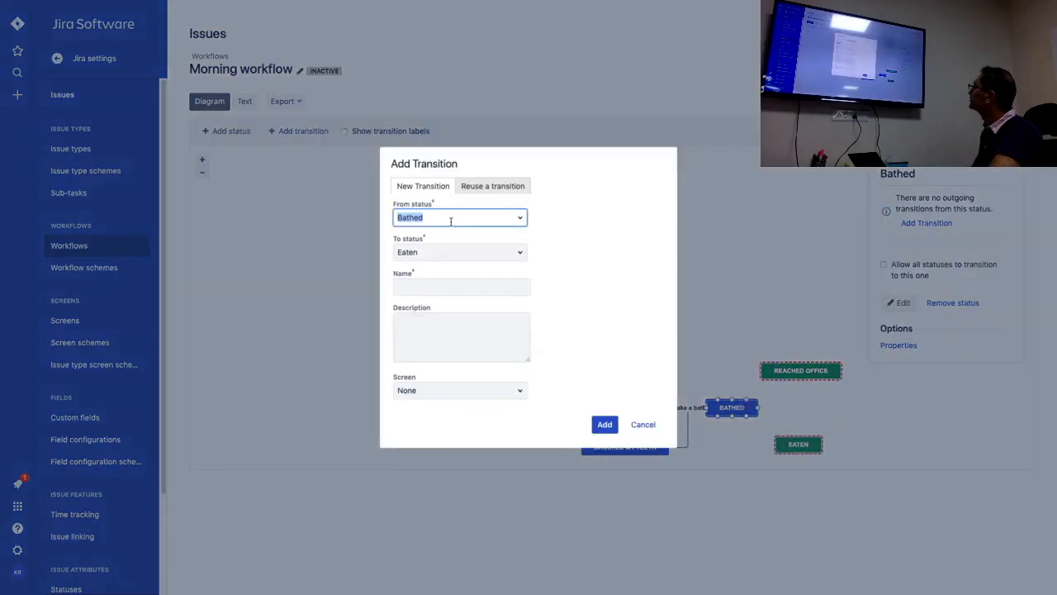
click(455, 286)
text(Eat food)
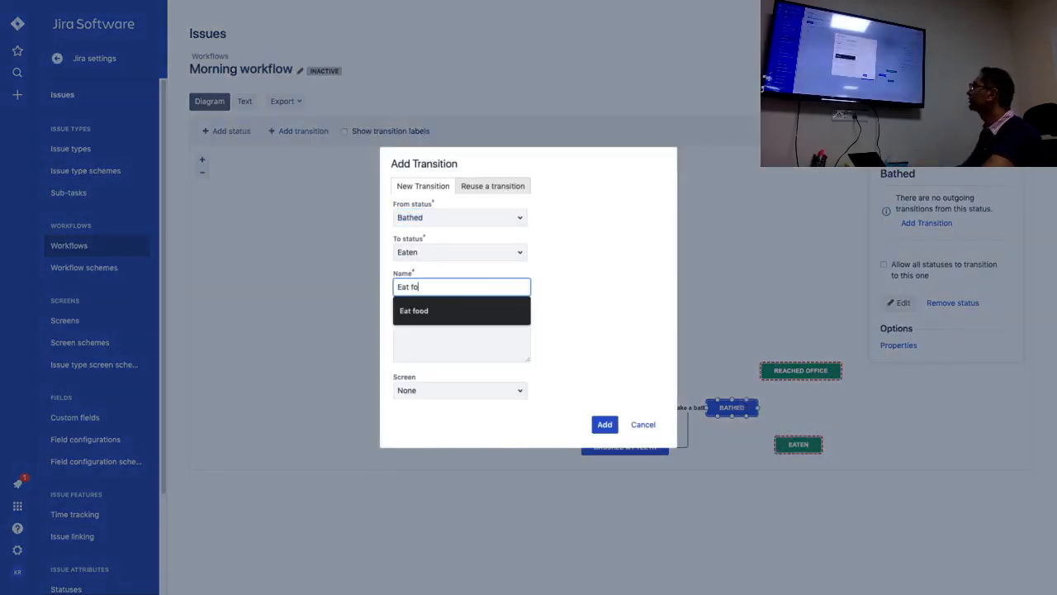
click(607, 425)
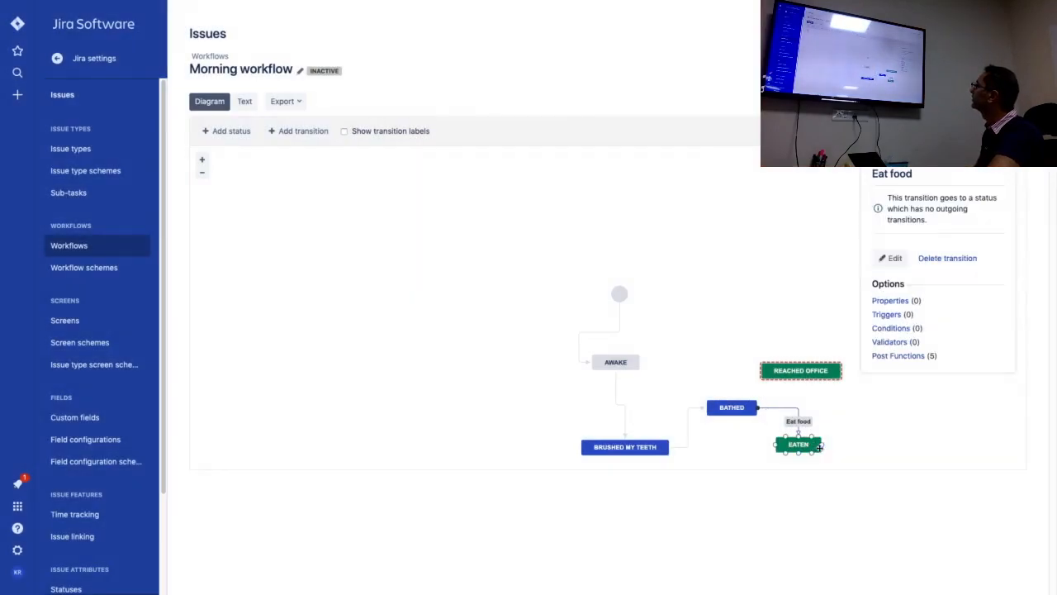
Connect Eaten to Reached office with a new transition named "Go to work" and deselect it.
drag(822, 444, 822, 371)
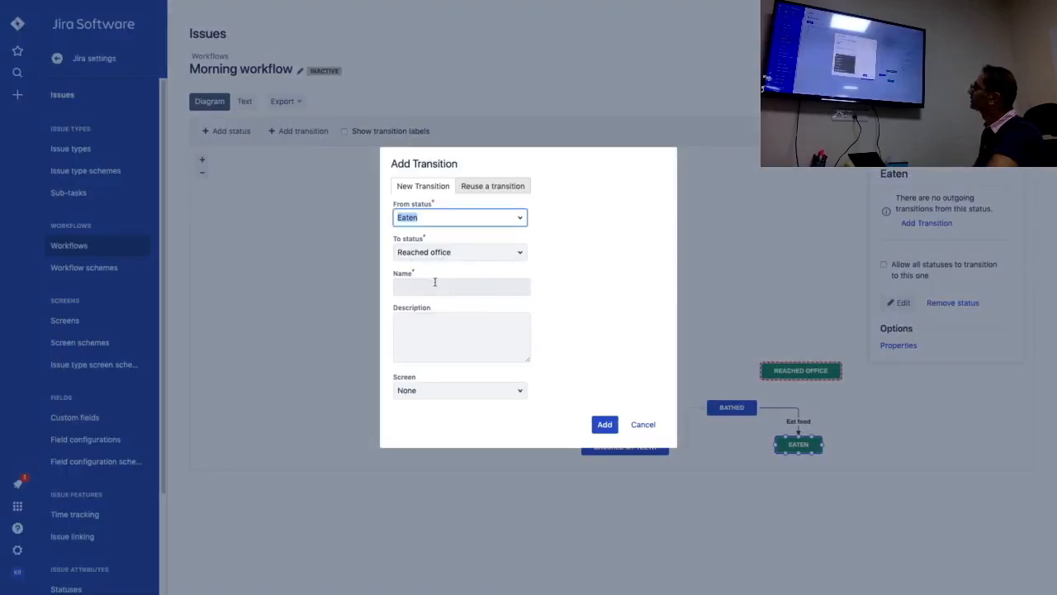
click(434, 283)
text(go to work)
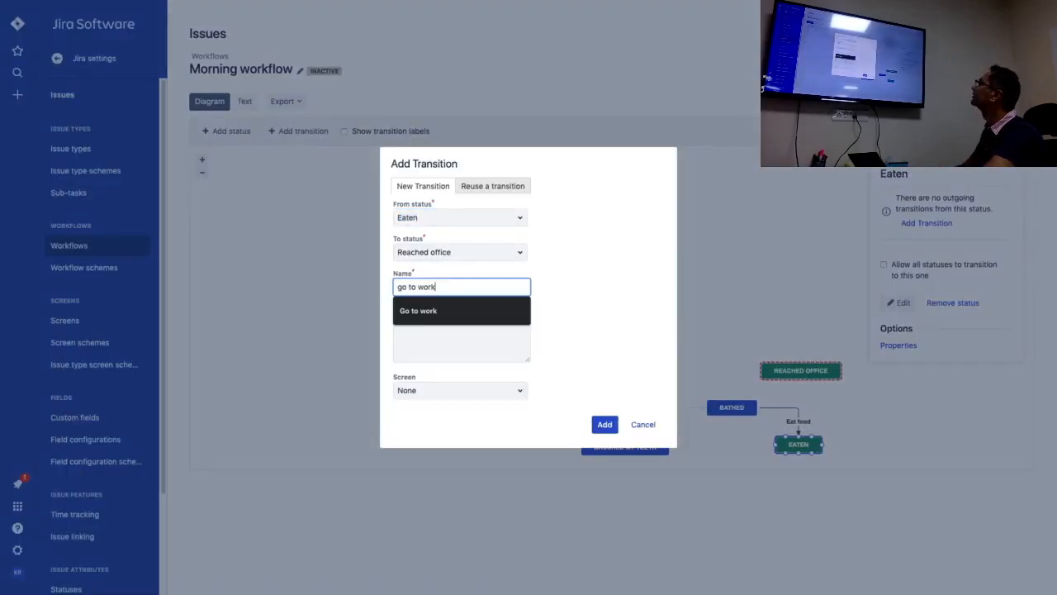
click(437, 310)
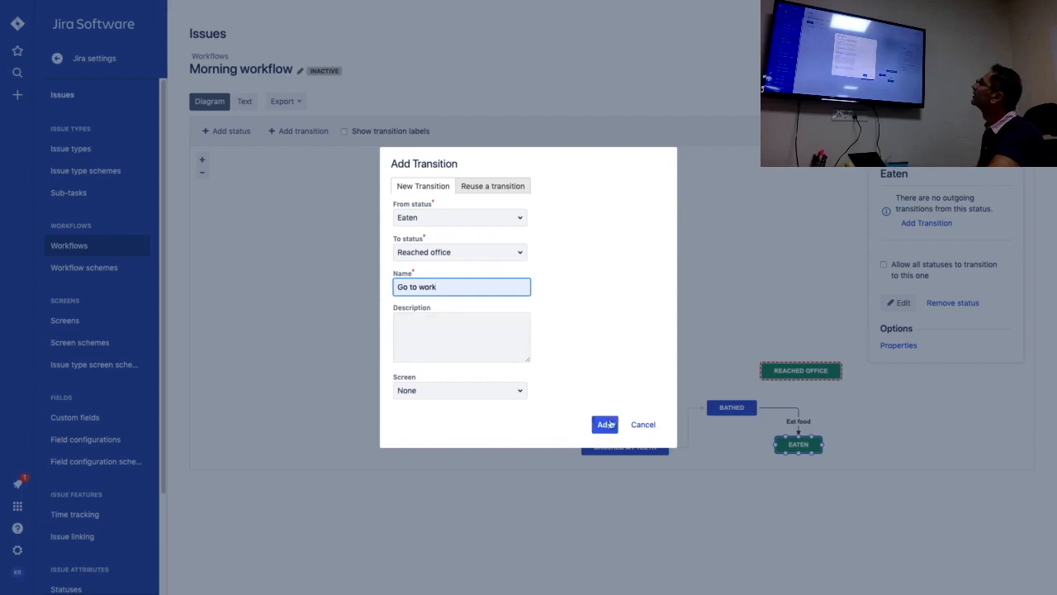
click(605, 424)
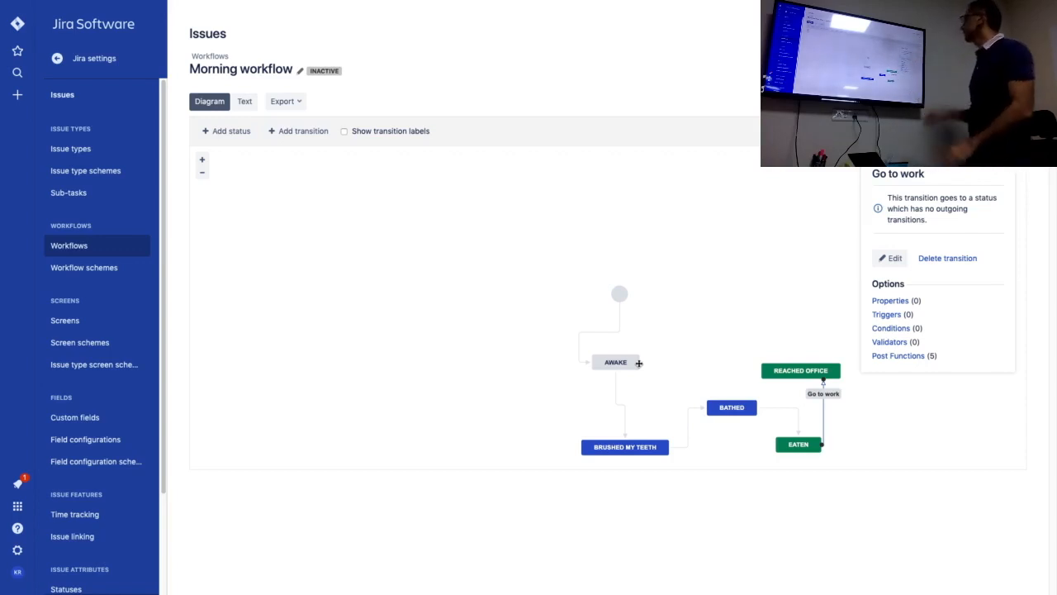
click(688, 221)
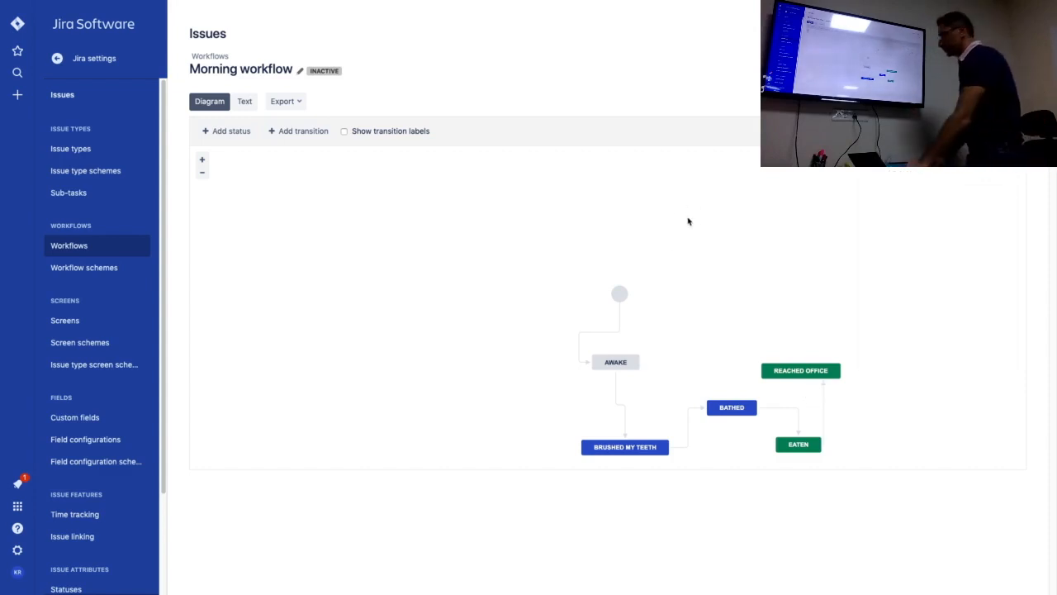
Take the browser out of full screen and switch to the JIRA Essentials presentation in Google Slides.
mouse_move(394, 4)
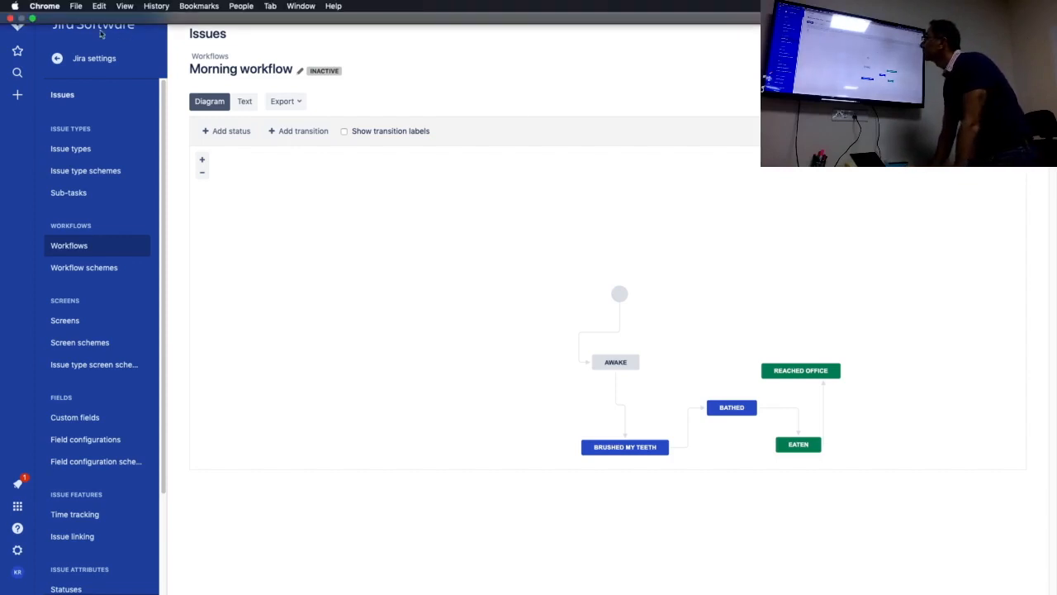
click(32, 18)
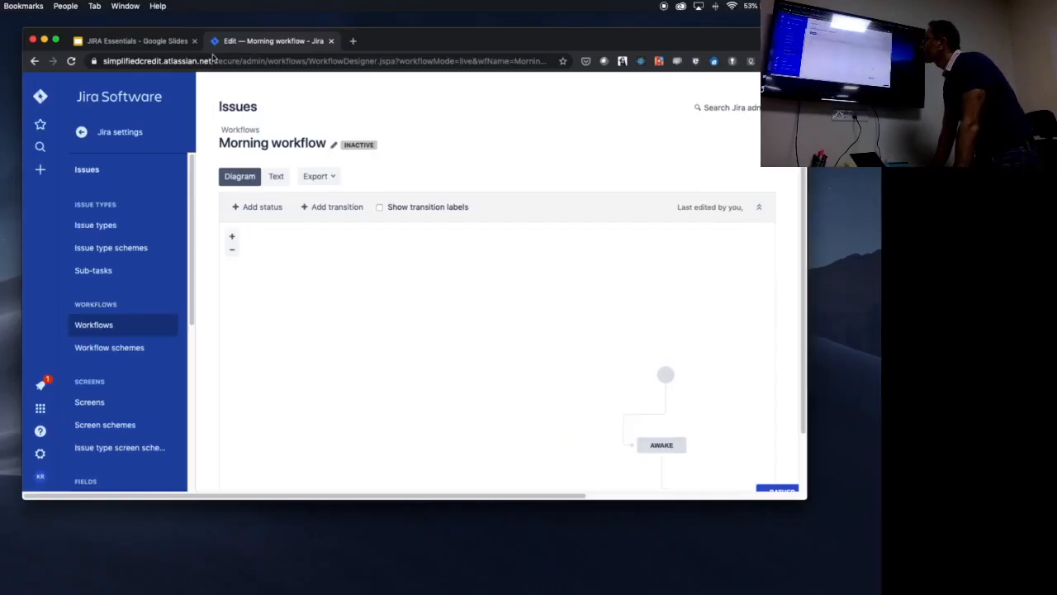
click(92, 47)
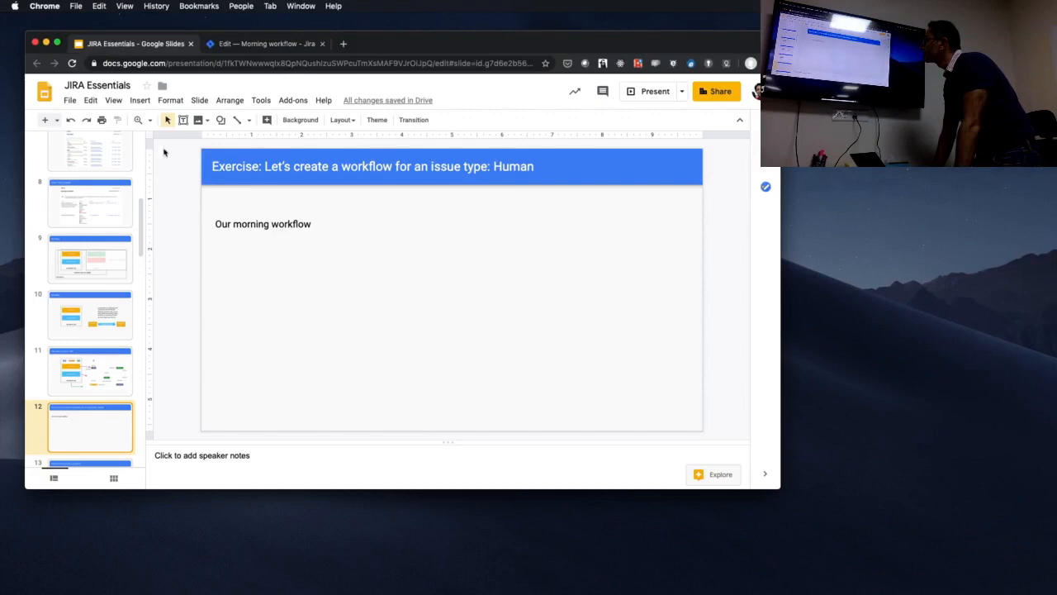
Present the deck from the exercise slide about the workflow for issue type Human and advance to the following slide.
click(86, 202)
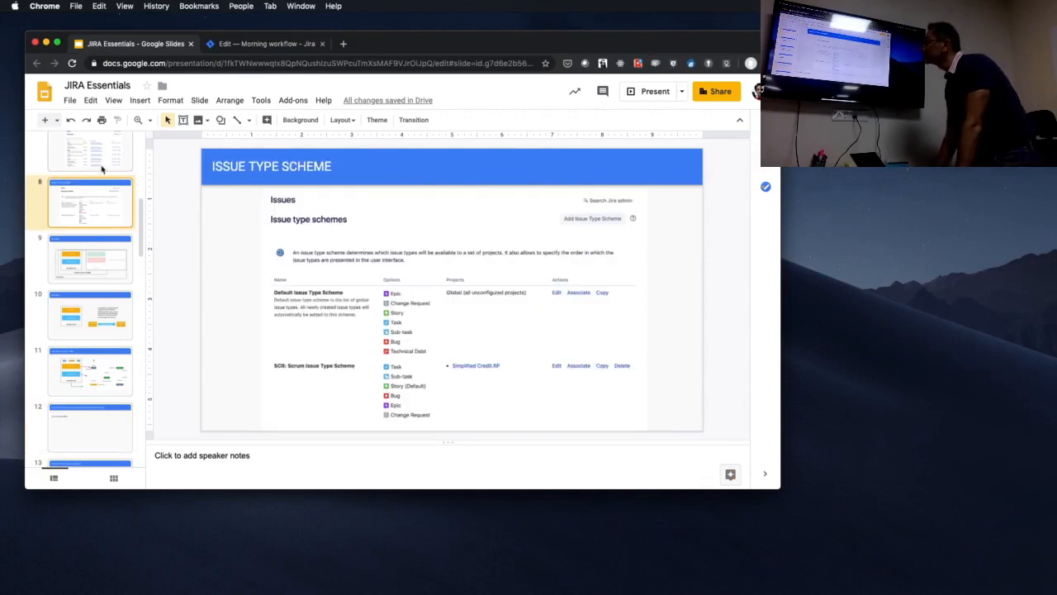
scroll(90, 344, up, 8)
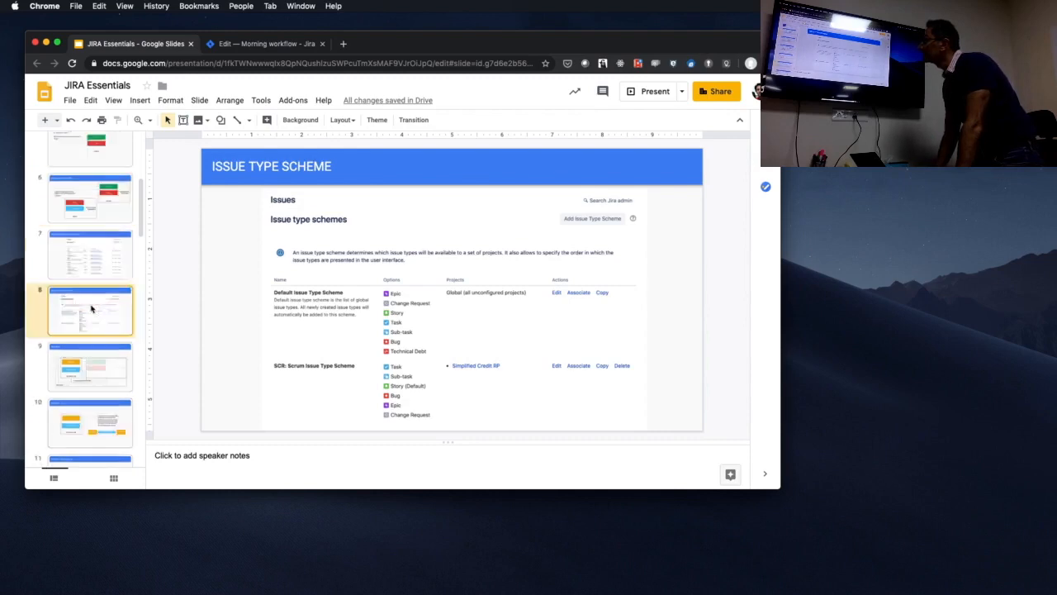
scroll(90, 274, down, 3)
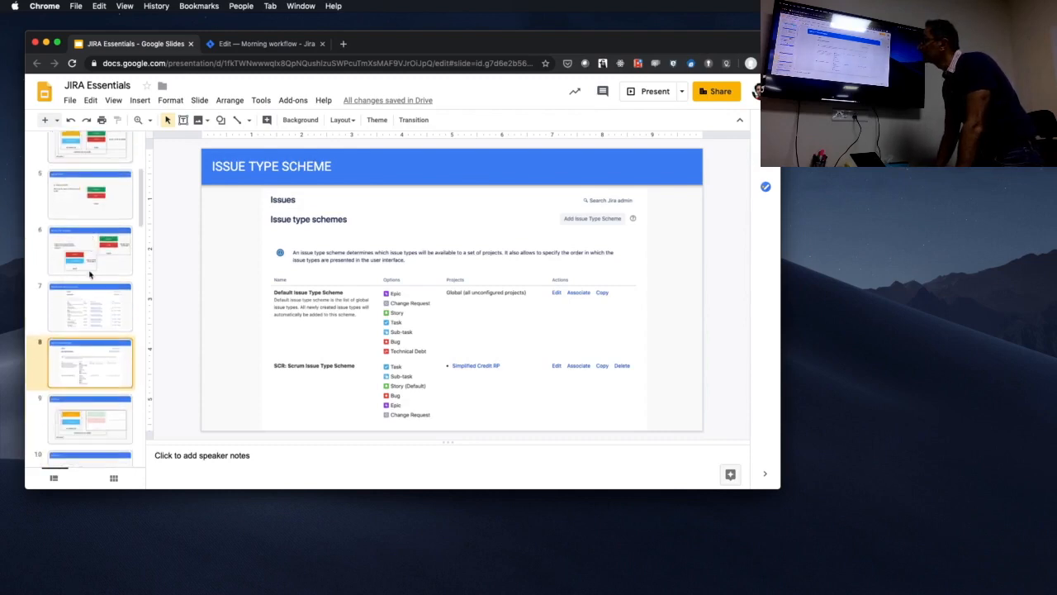
scroll(90, 274, down, 4)
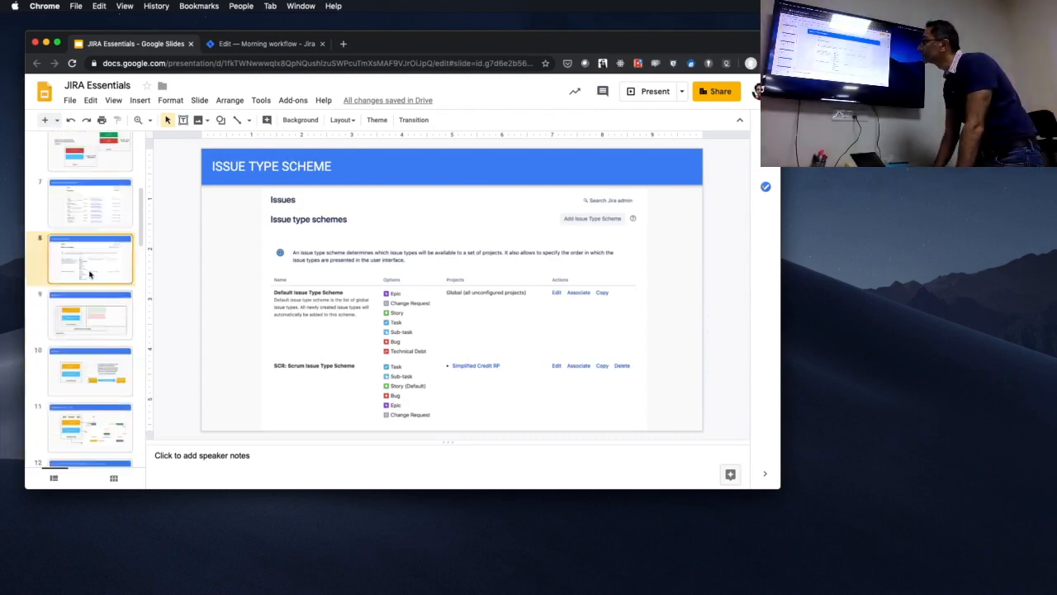
click(82, 389)
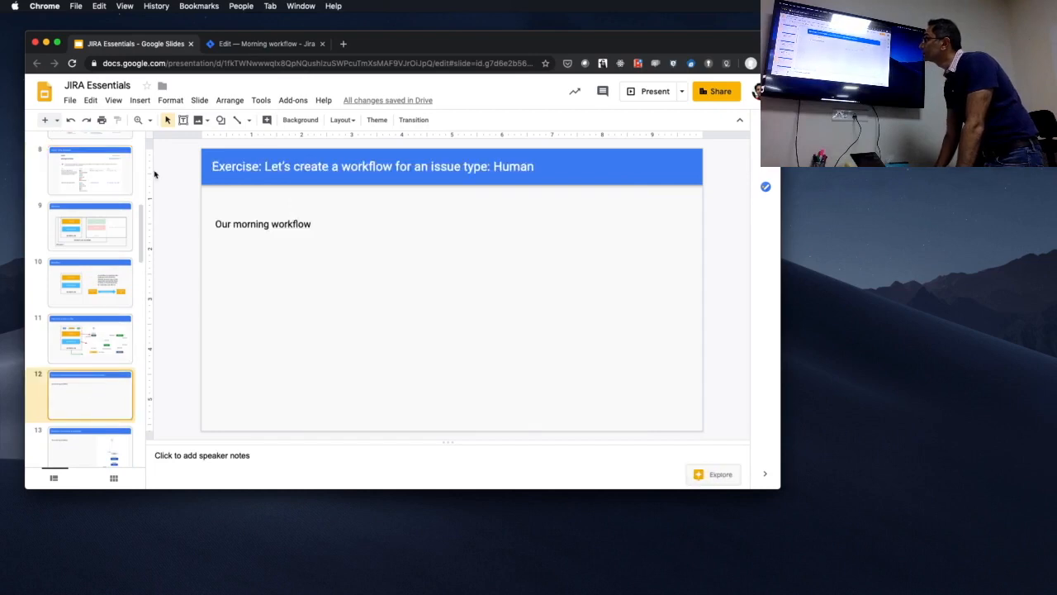
click(629, 96)
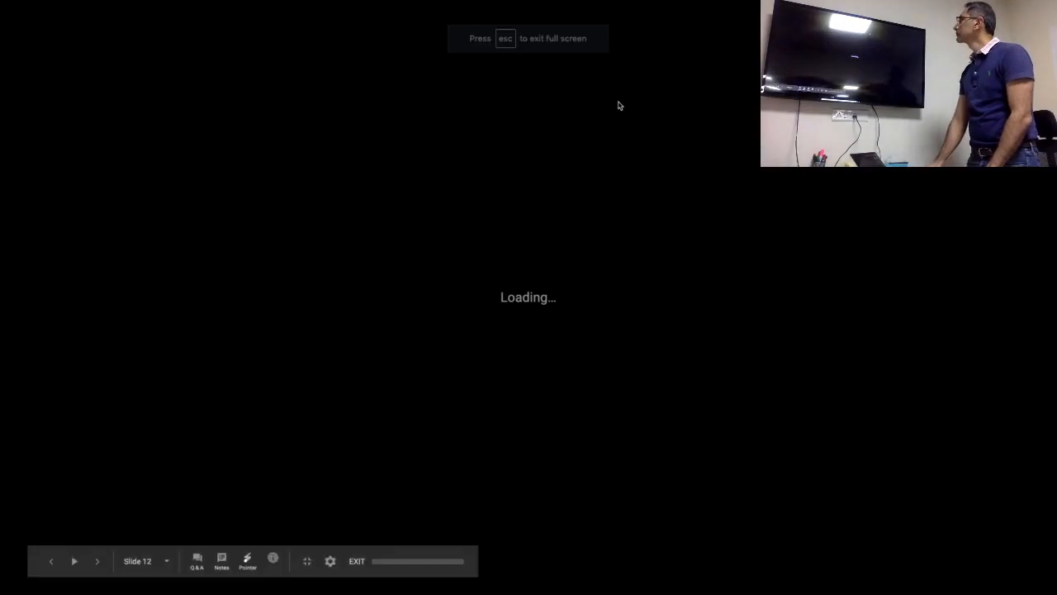
key(Right)
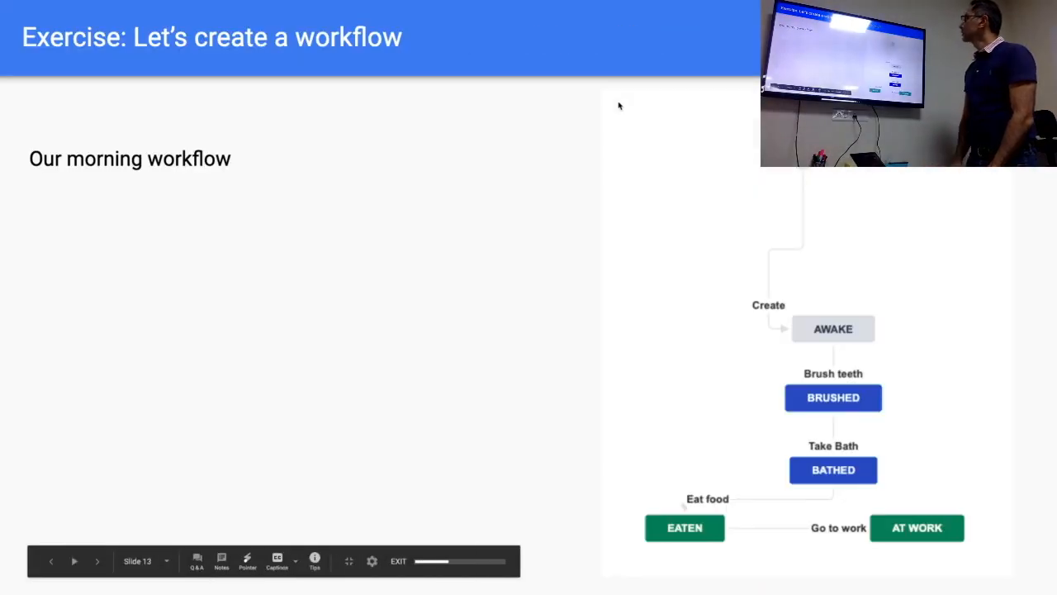
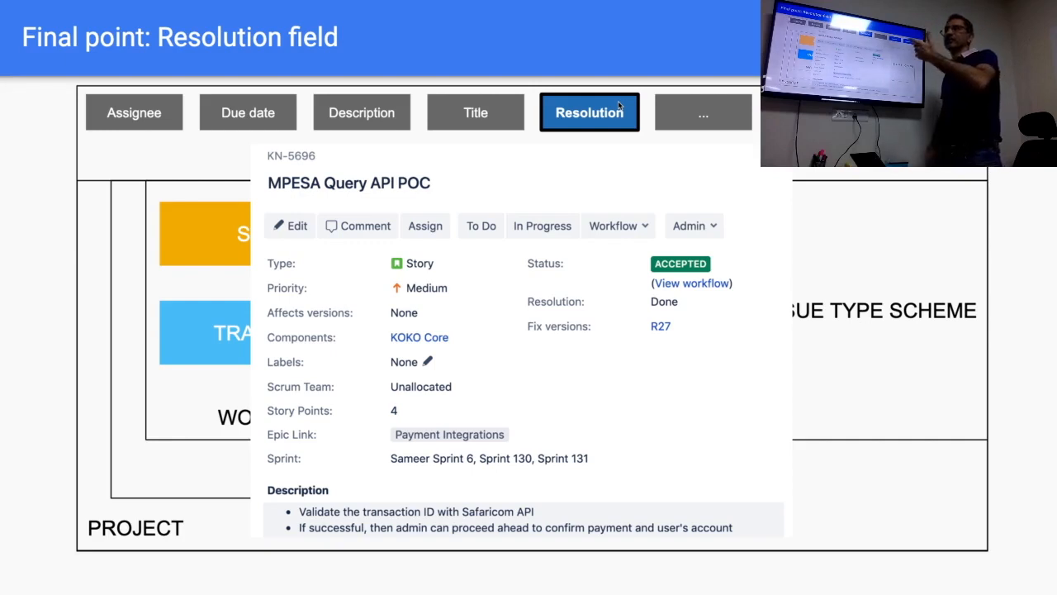
Advance to the slide "Resolution ends the lifecycle of an issue", then leave the presentation for the Morning workflow in Jira.
key(Right)
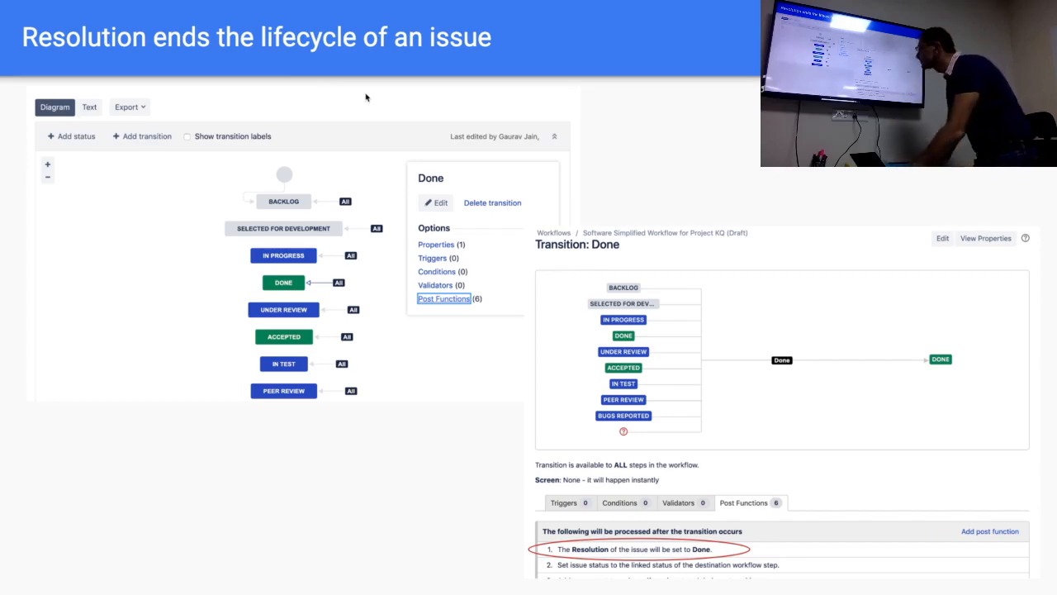
key(Escape)
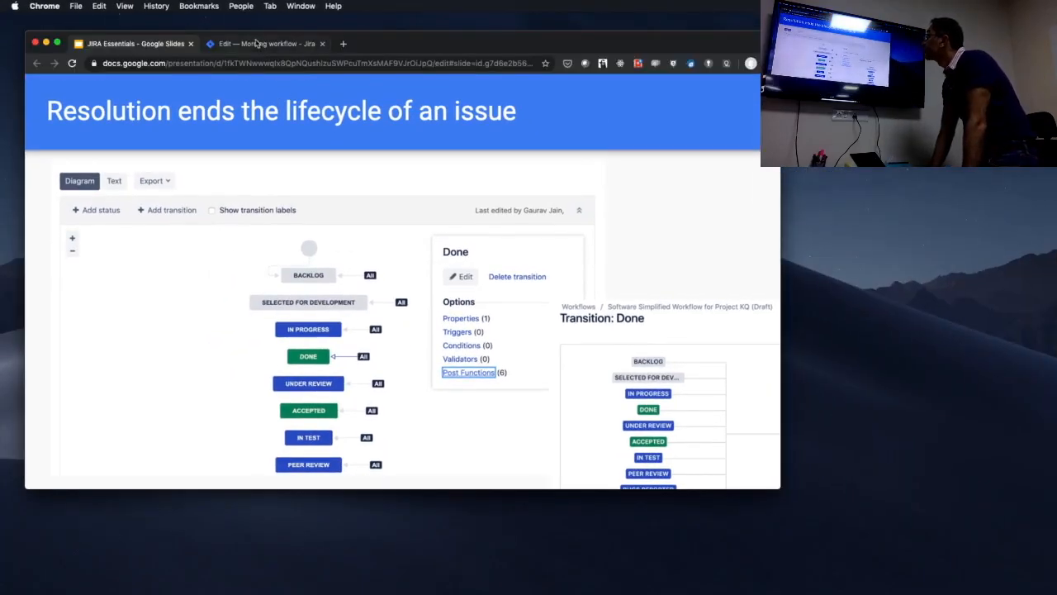
click(257, 43)
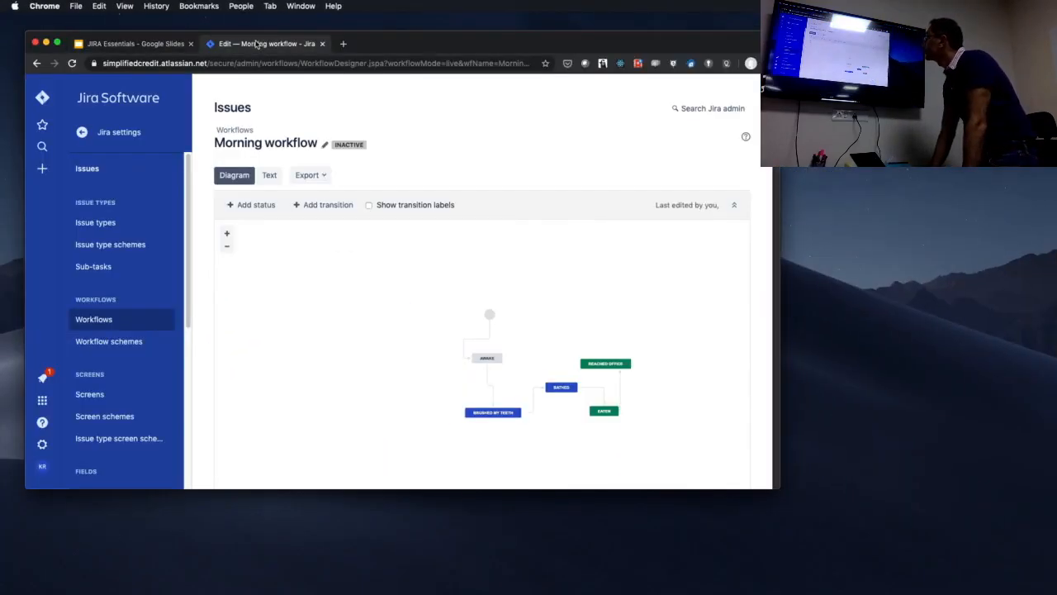
Open the post functions of the "Go to work" transition between Eaten and Reached office.
click(606, 365)
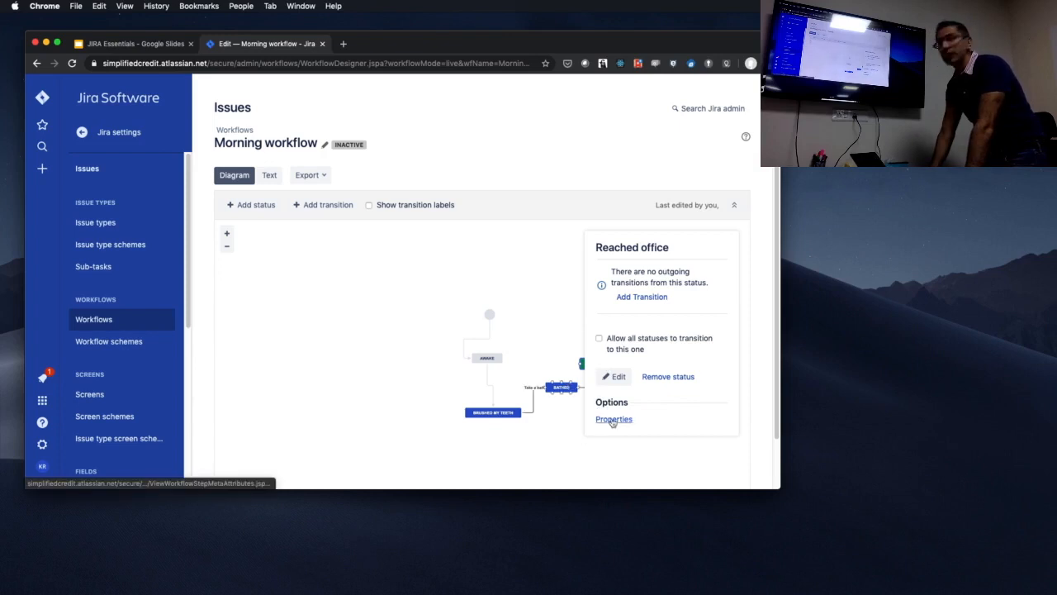
click(540, 328)
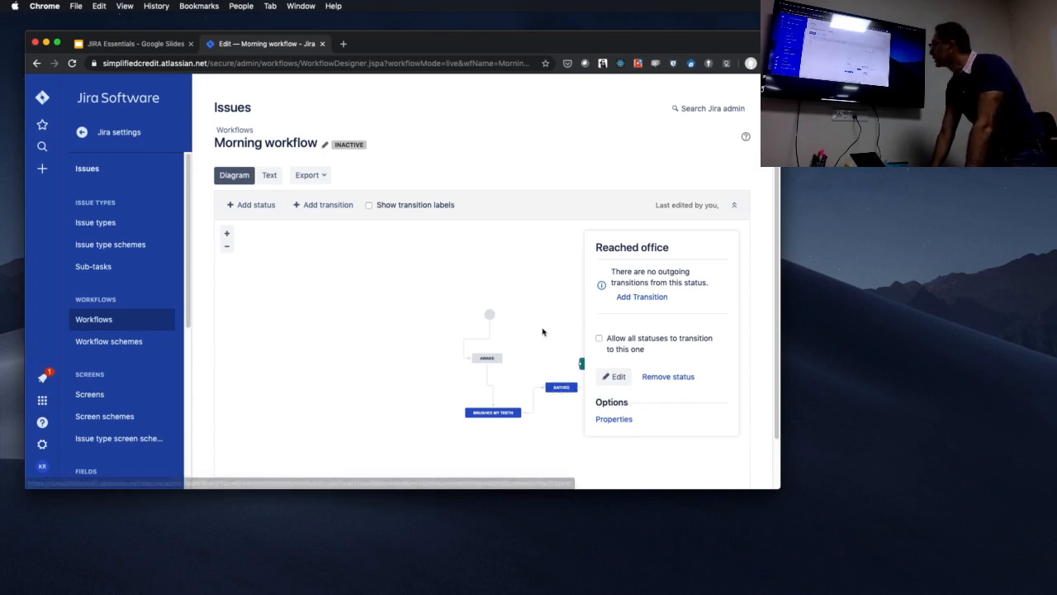
click(620, 383)
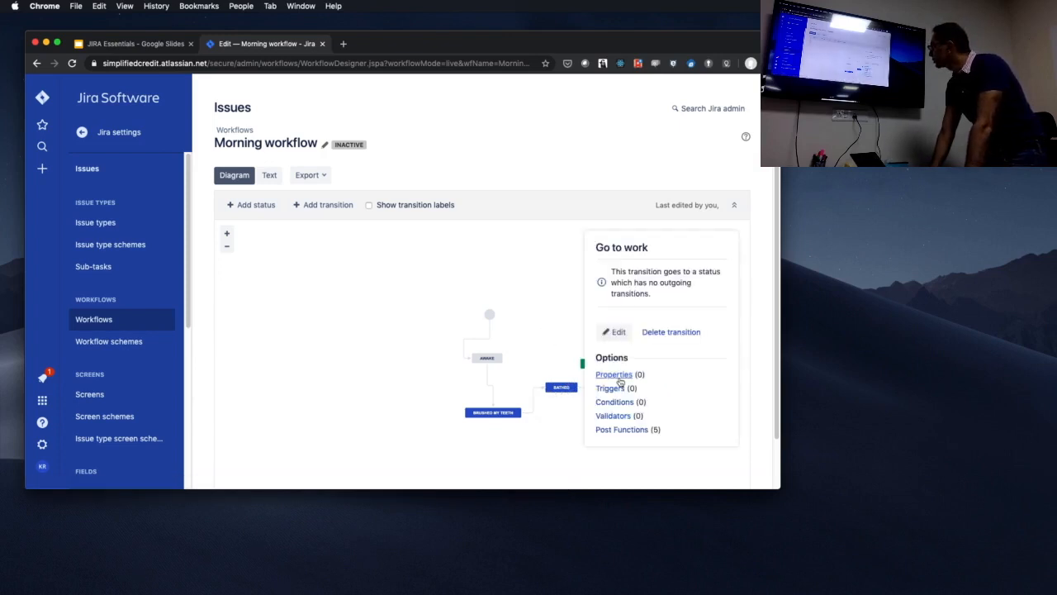
click(620, 430)
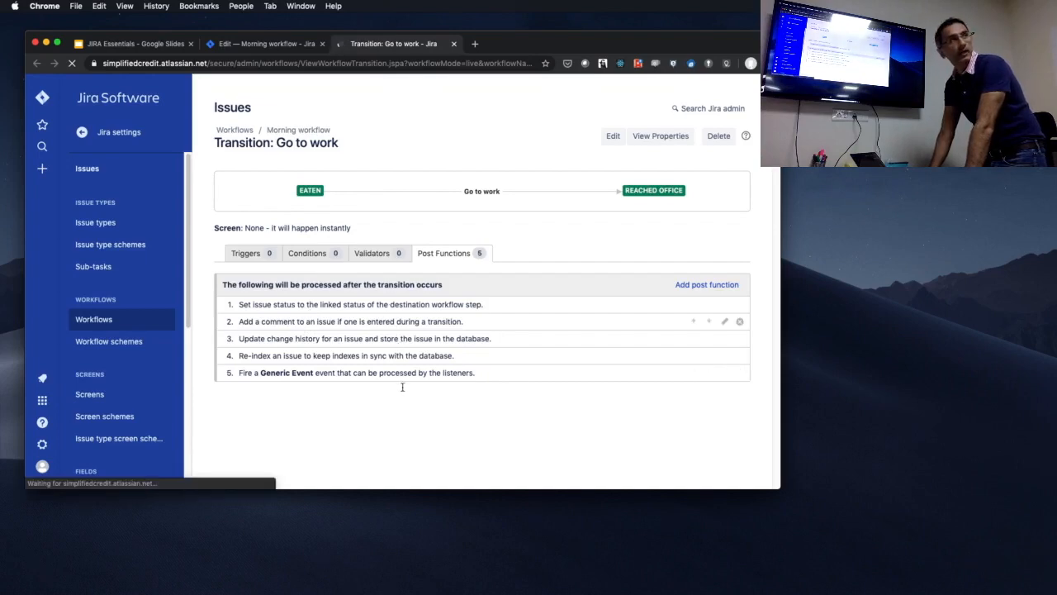
Start adding a post function of type Update Issue Field to the "Go to work" transition.
click(698, 290)
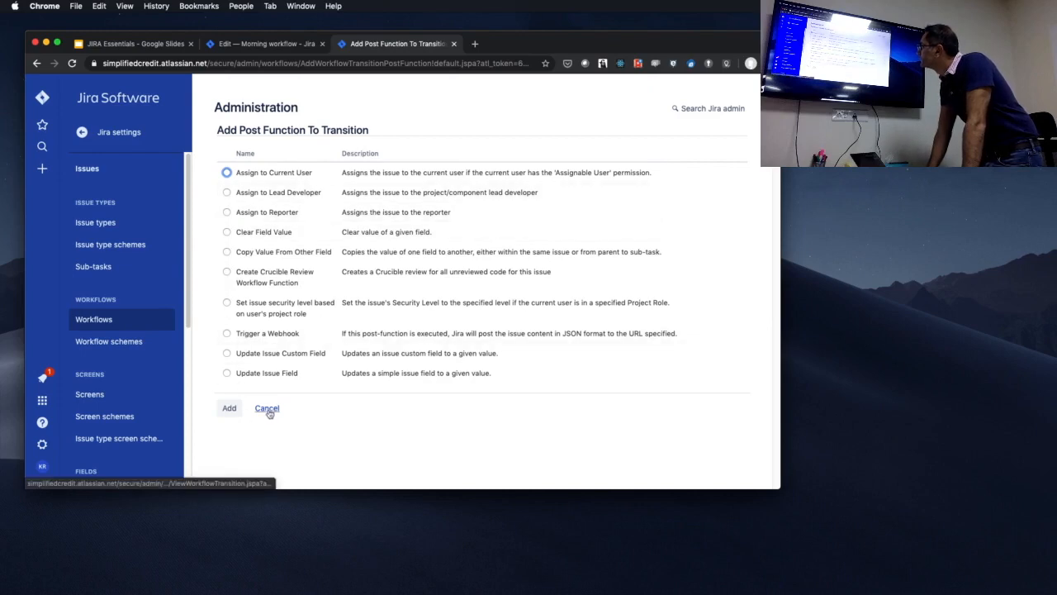
click(229, 408)
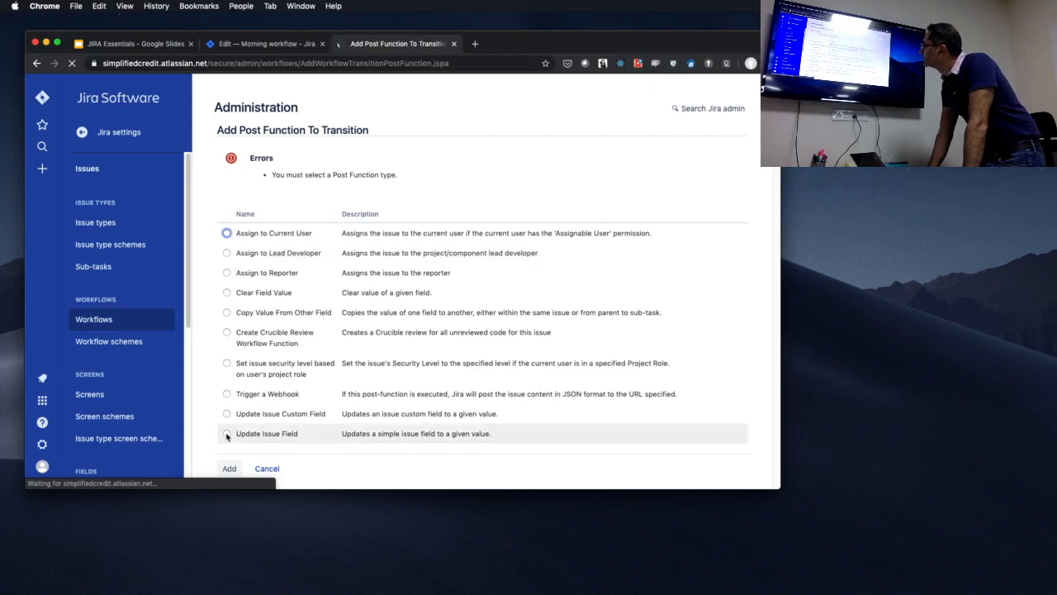
click(227, 435)
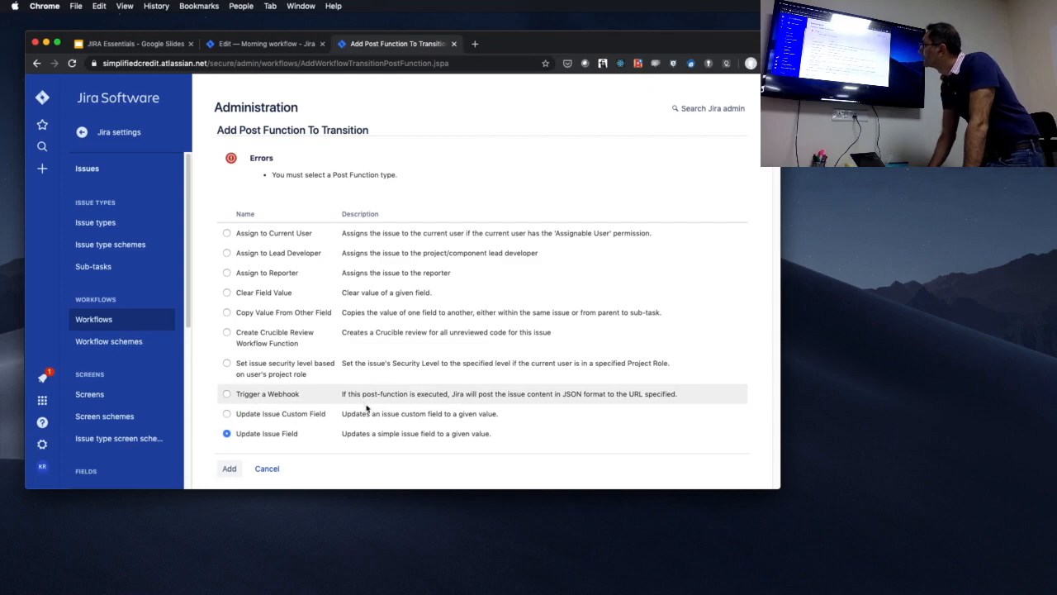
click(229, 469)
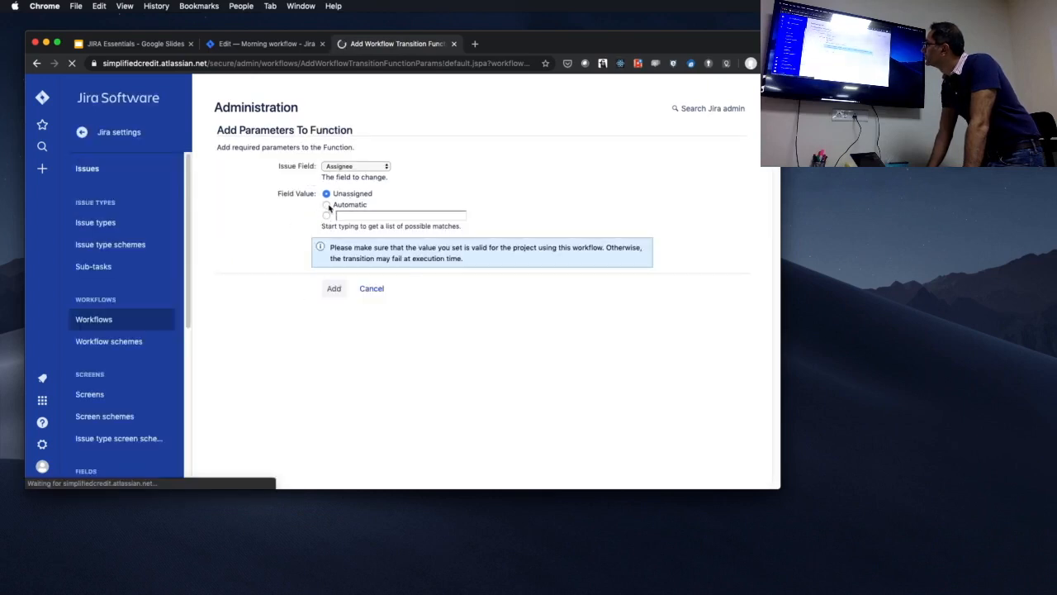
Set the post function to change the Resolution field to Done and add it to the transition.
click(364, 206)
click(355, 166)
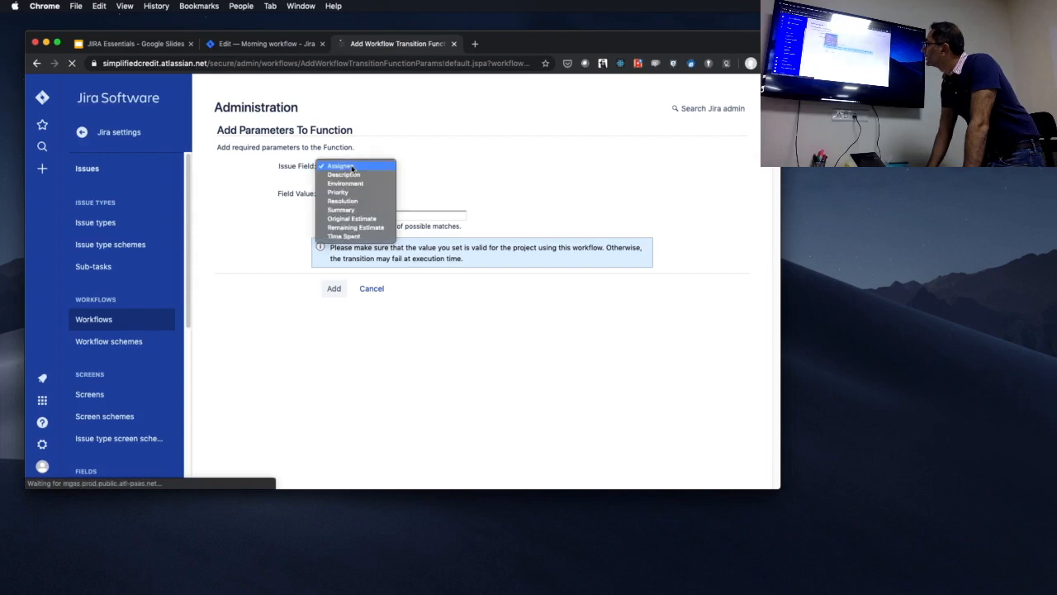
click(355, 200)
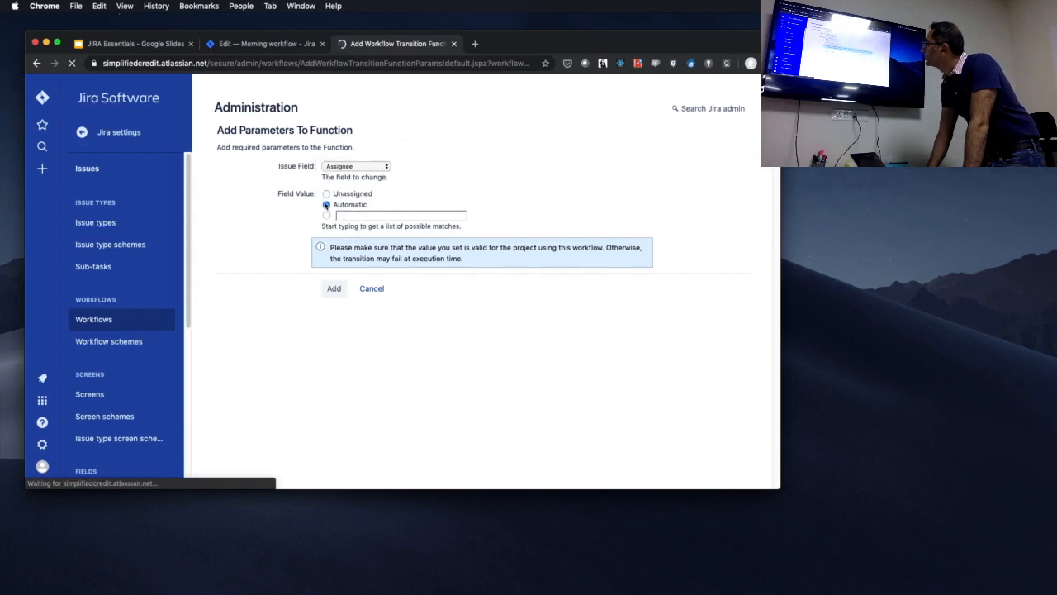
click(348, 194)
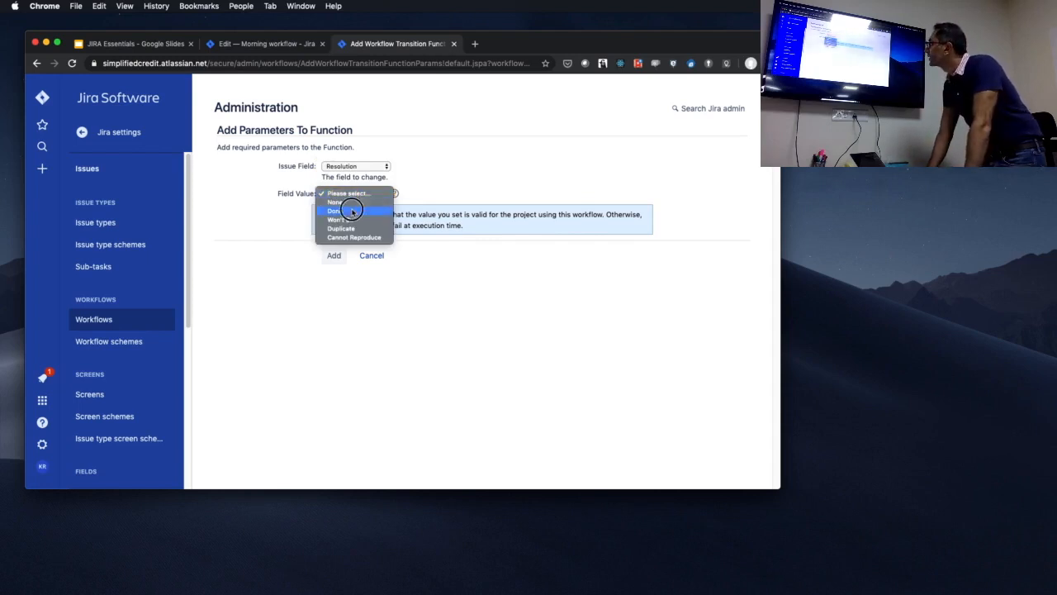
click(351, 211)
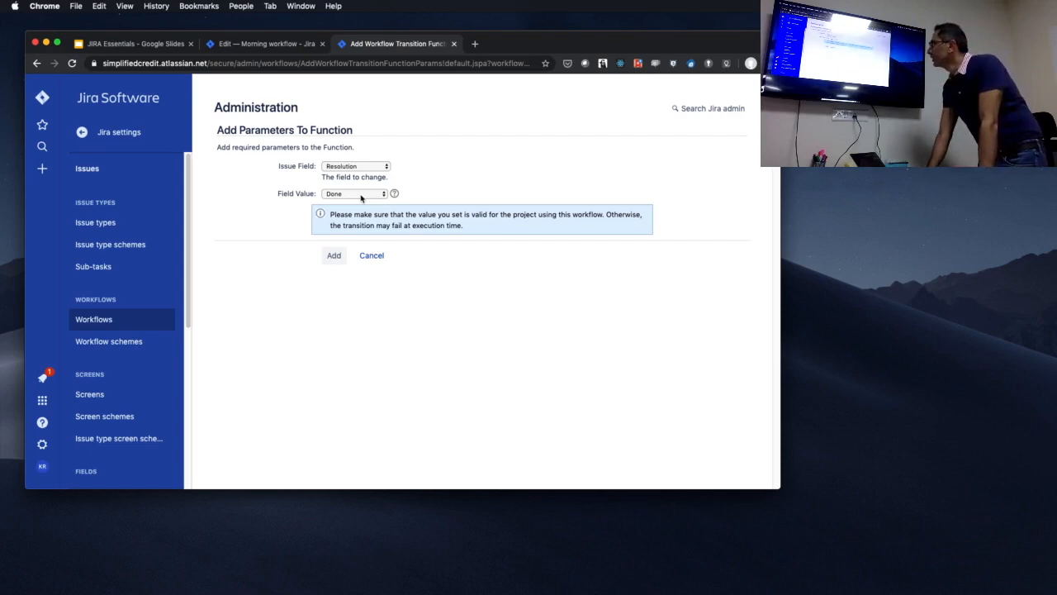
click(361, 195)
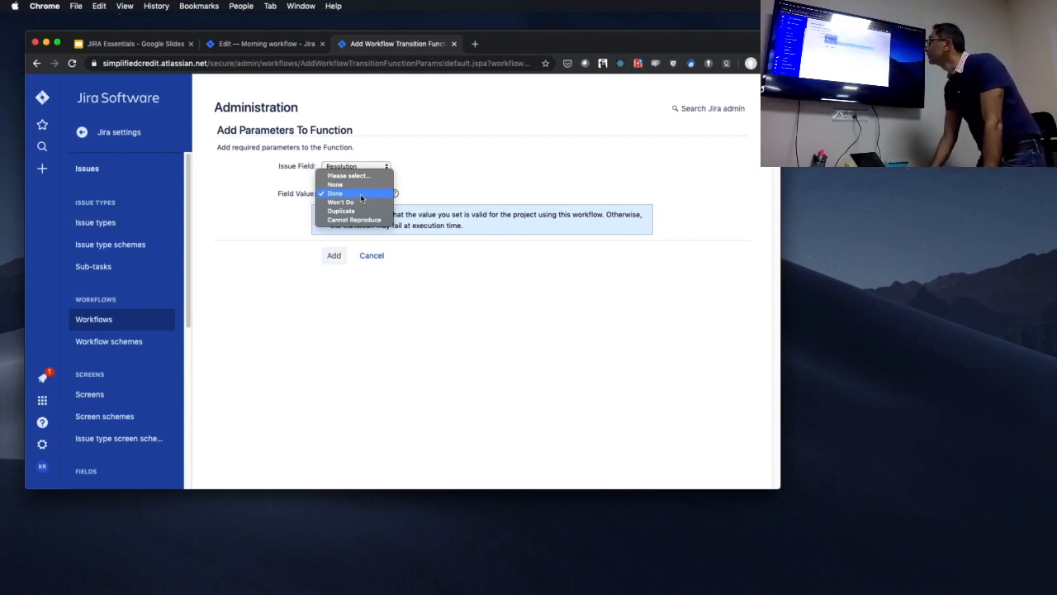
click(360, 193)
click(333, 258)
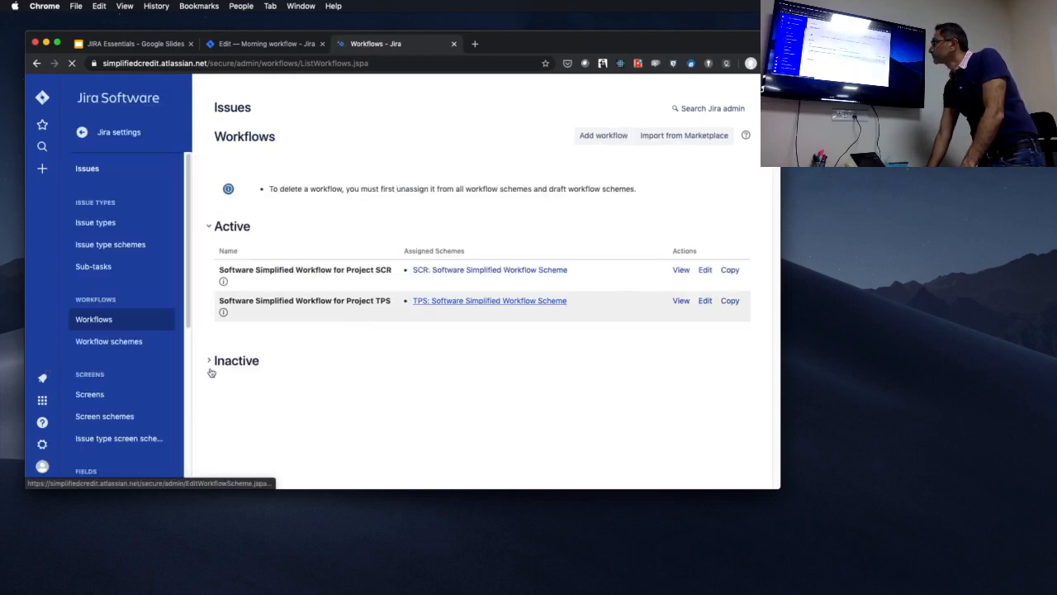
Reopen the inactive Morning workflow for editing as a diagram and check the options of the "Go to work" transition.
click(315, 358)
scroll(330, 380, down, 1)
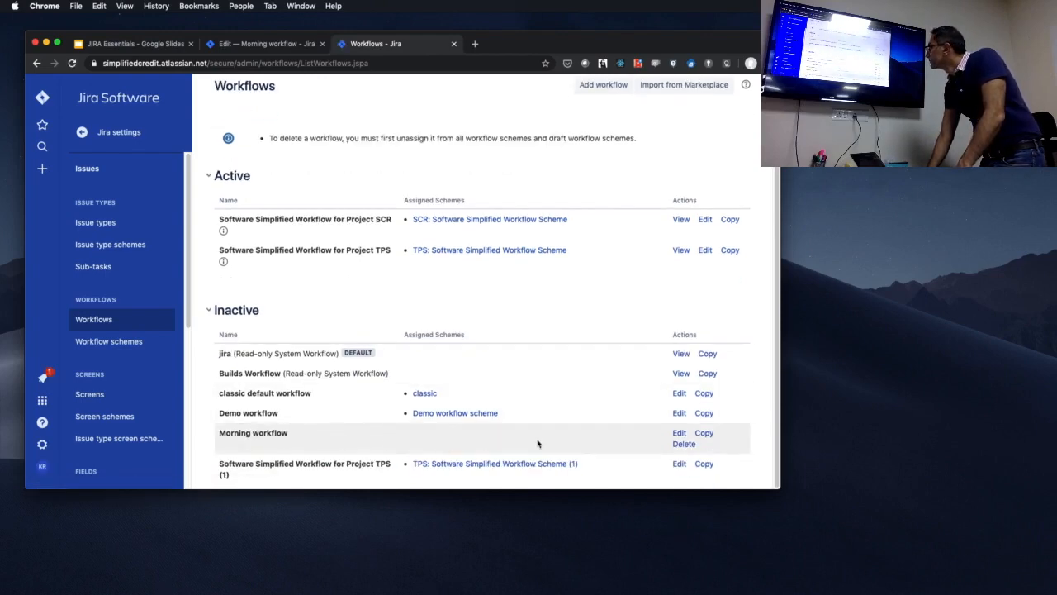
click(679, 433)
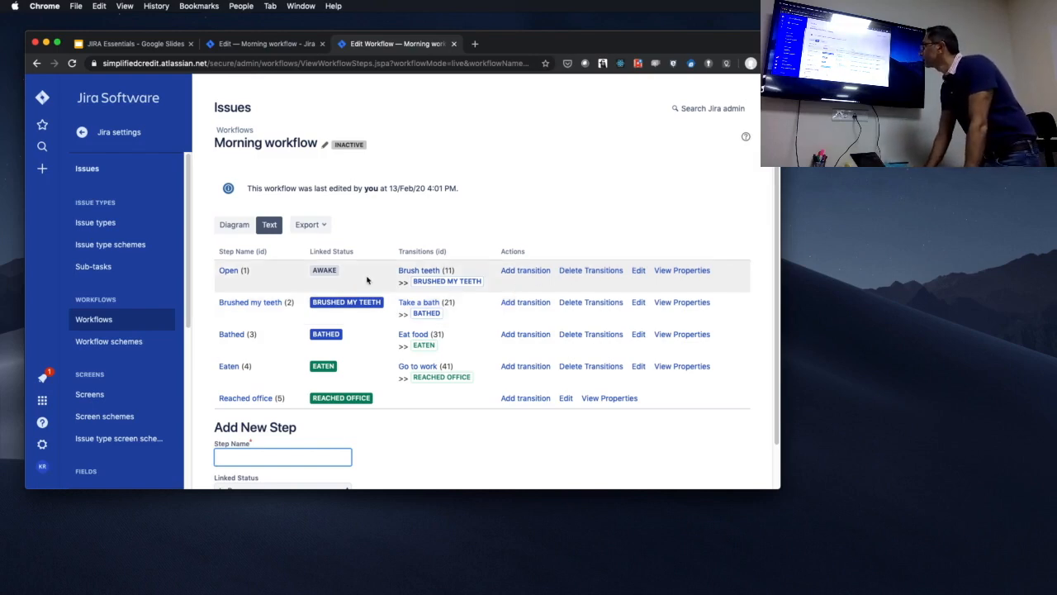
click(233, 224)
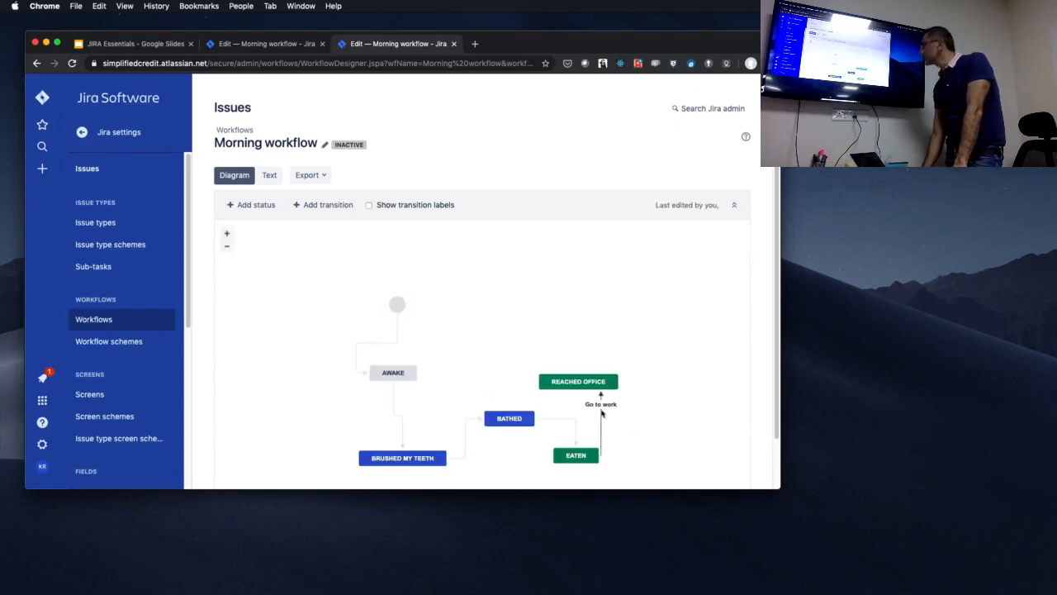
click(601, 410)
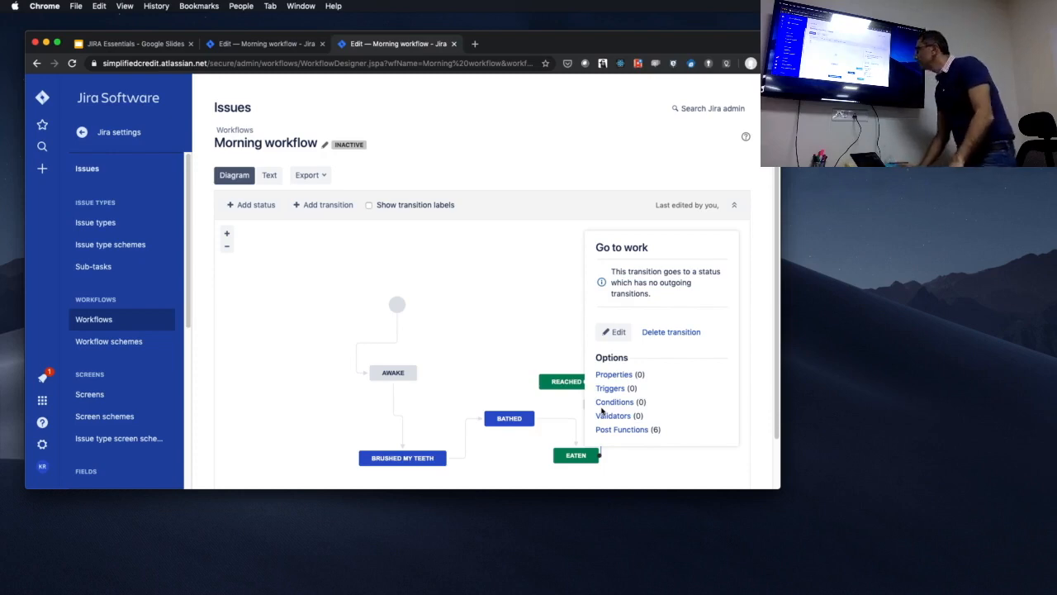
click(566, 334)
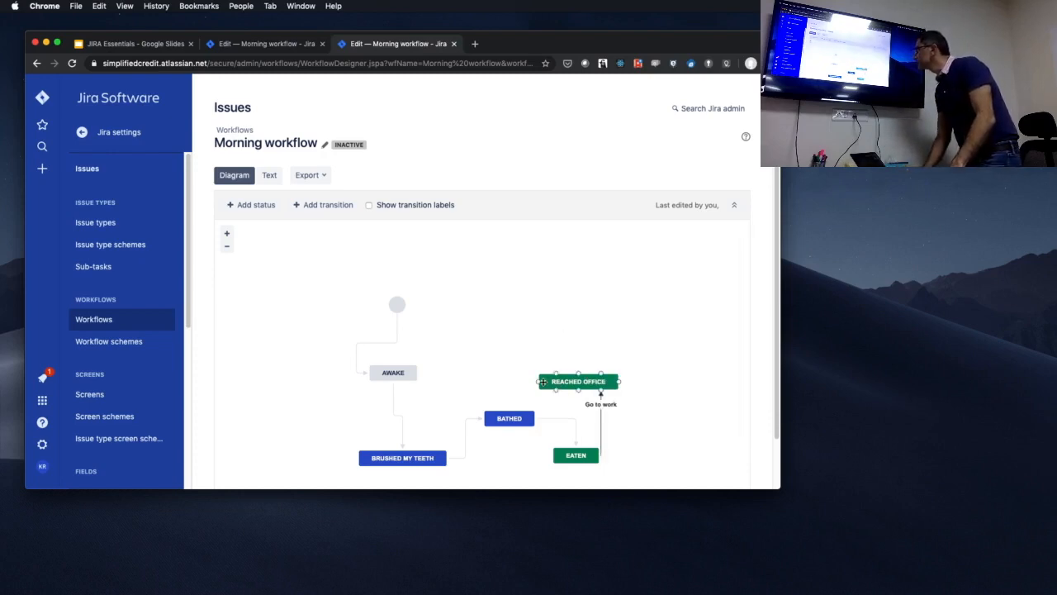
Add a transition named "bunk office" from Reached office to Brushed my teeth and open its post functions.
mouse_move(392, 465)
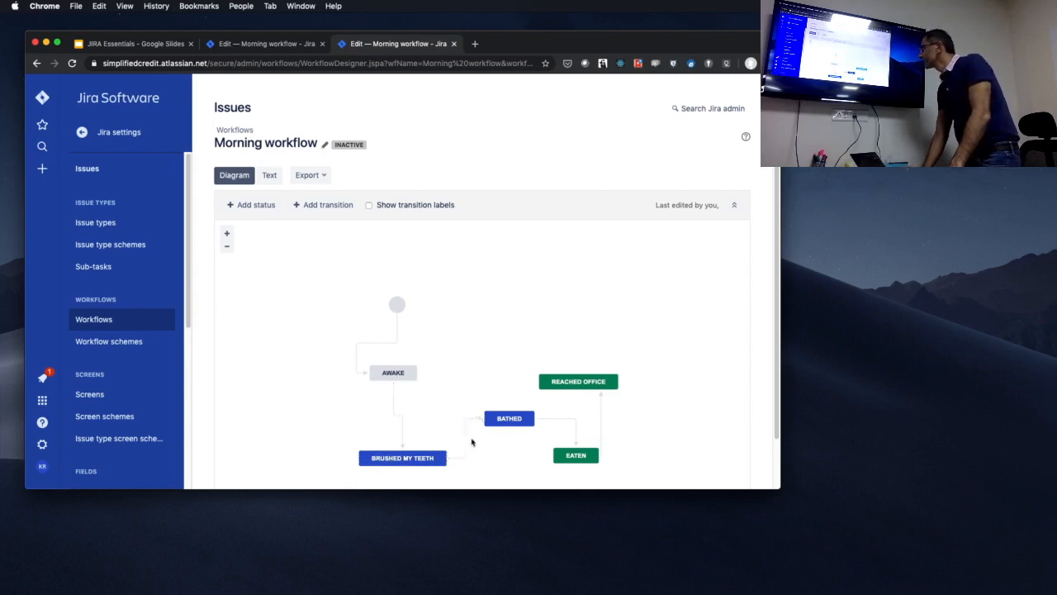
mouse_move(545, 376)
mouse_move(544, 380)
mouse_down()
mouse_move(434, 394)
mouse_move(416, 434)
mouse_move(424, 449)
mouse_up()
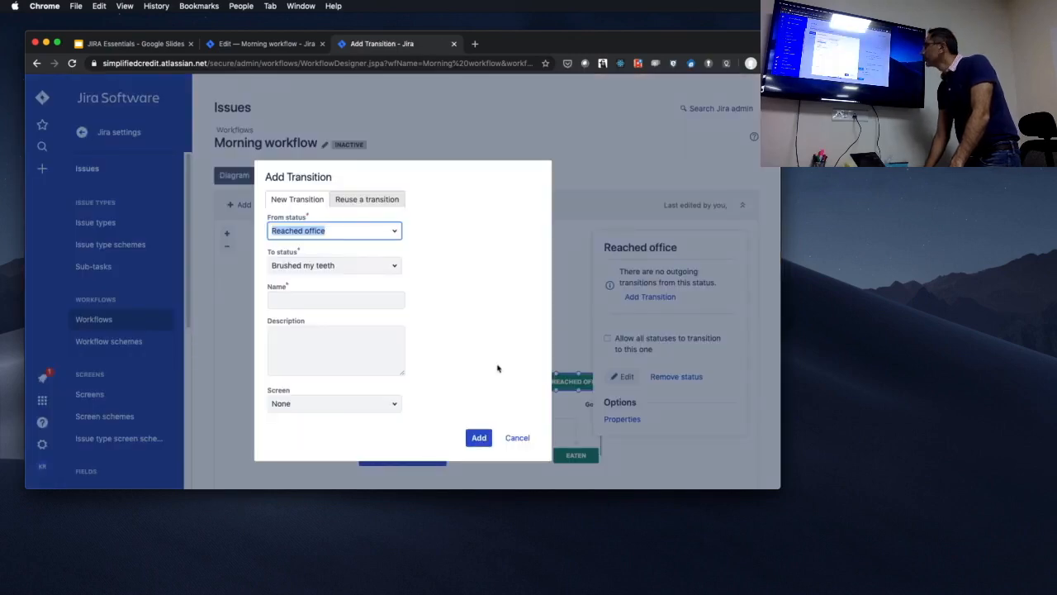
click(369, 300)
text(bunk office)
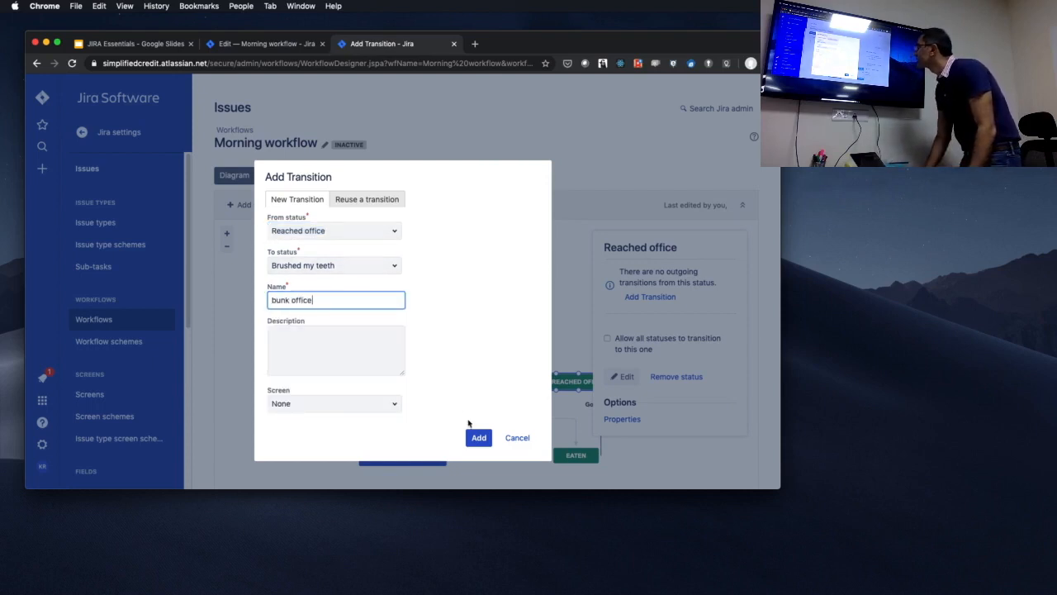
click(479, 438)
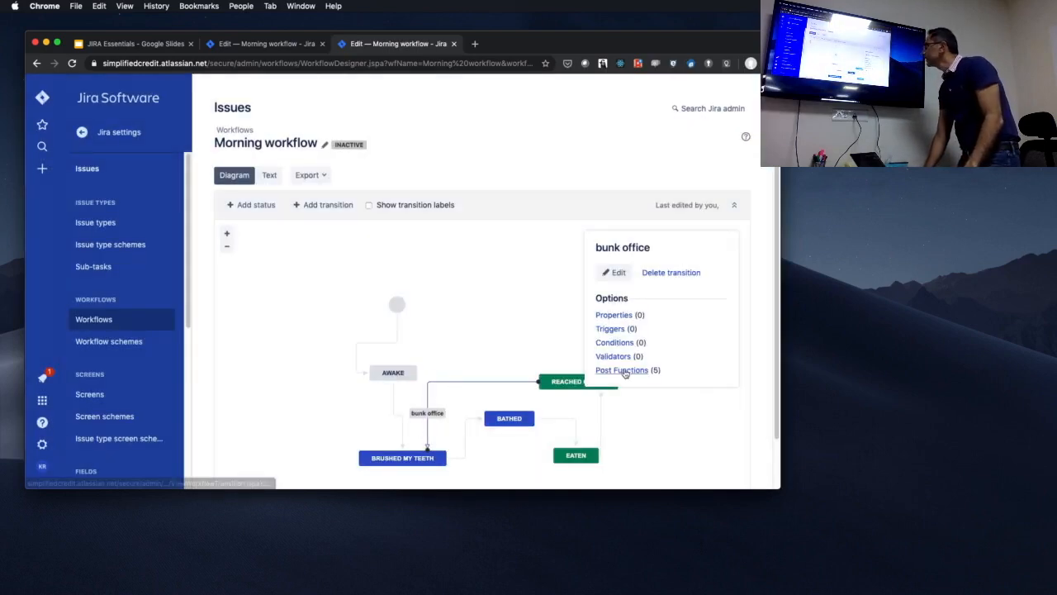
click(624, 372)
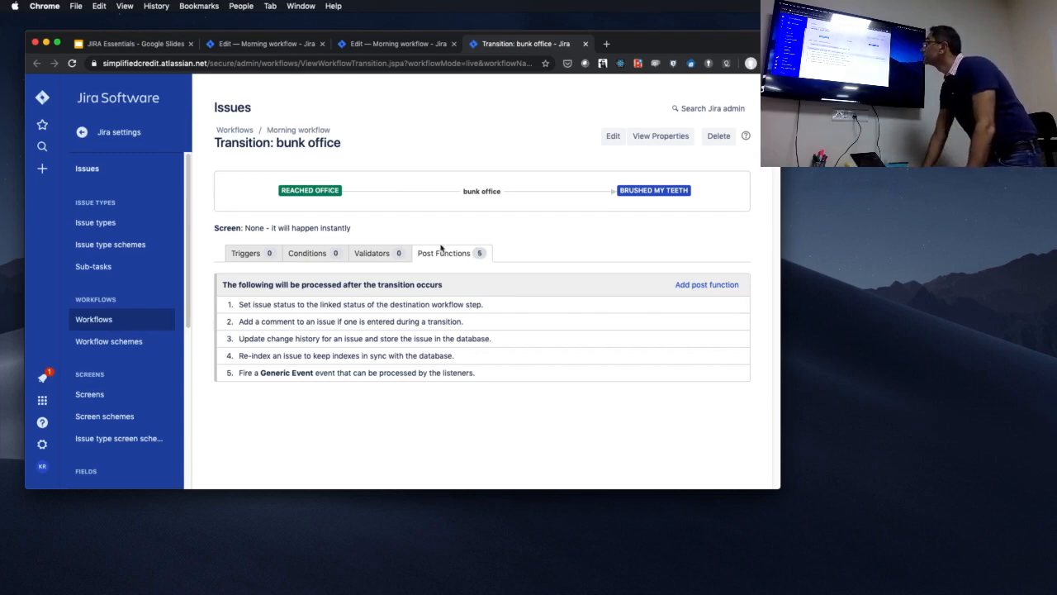
Switch to the JIRA Essentials presentation in Google Slides, present from the resolution slide and advance to the Questions slide.
click(170, 44)
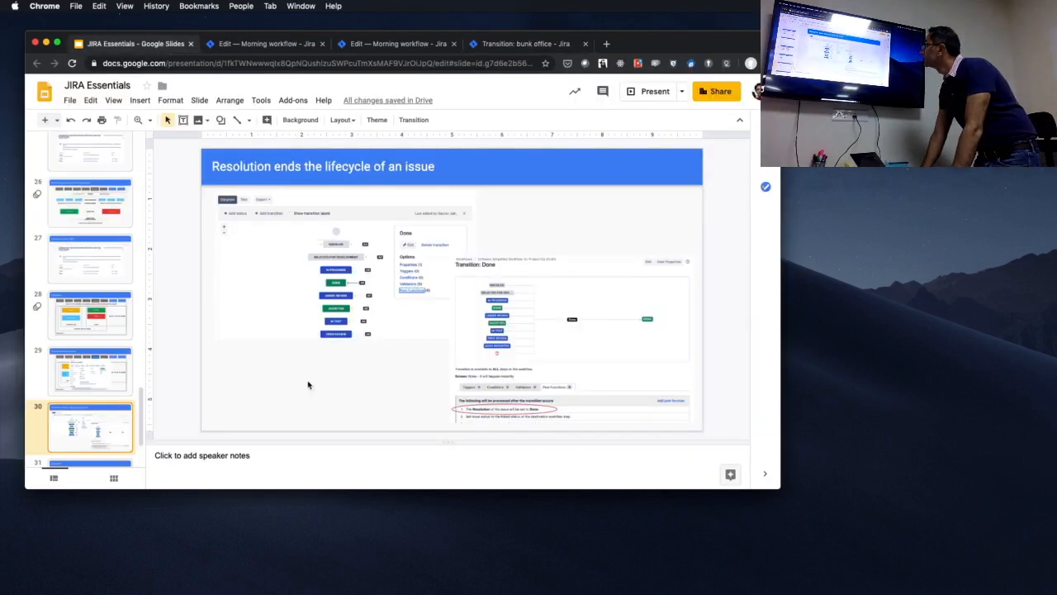
click(652, 99)
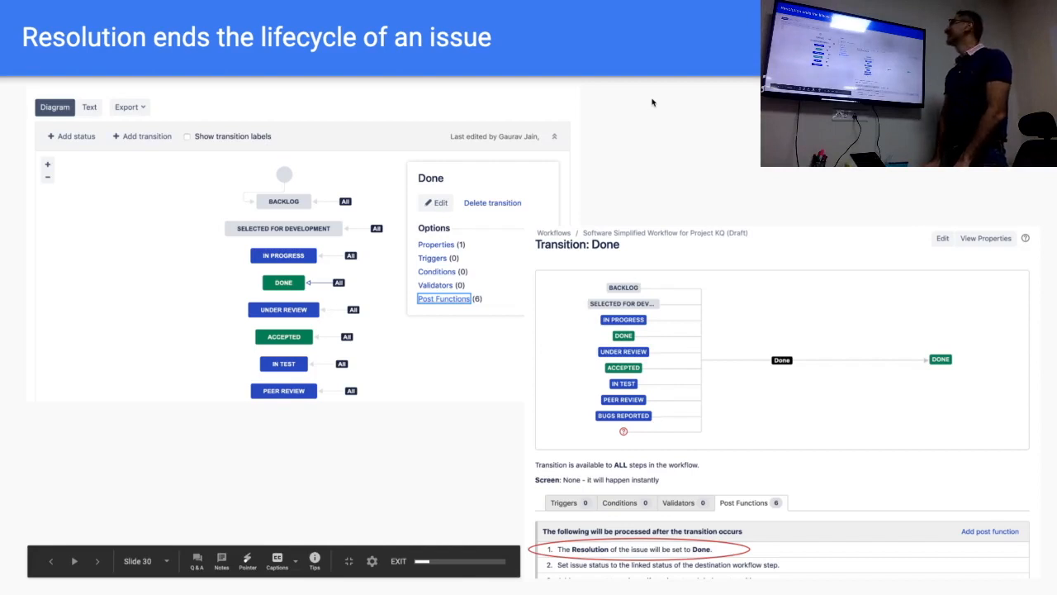
key(Right)
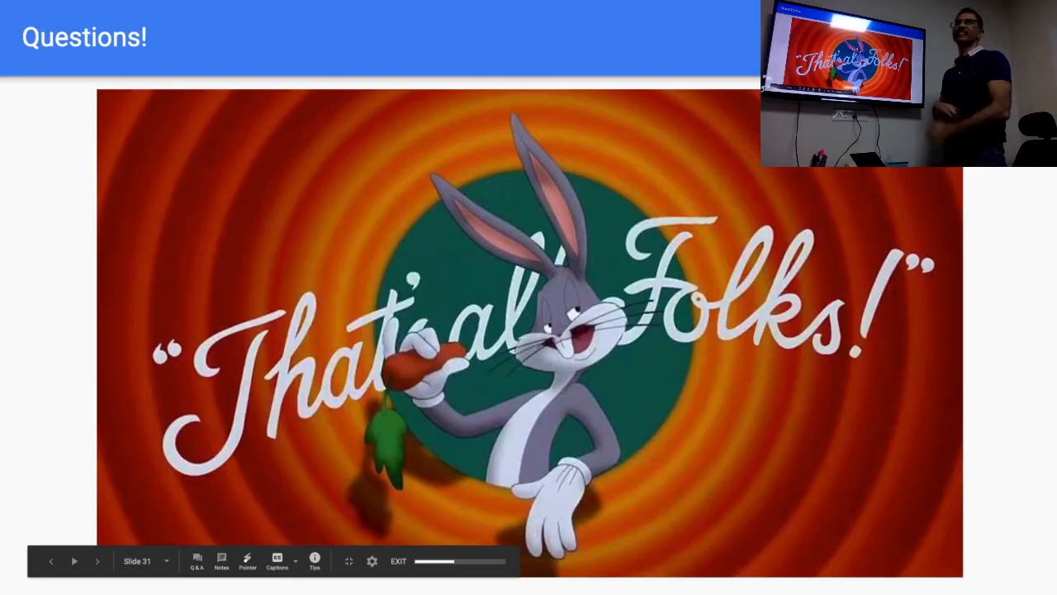
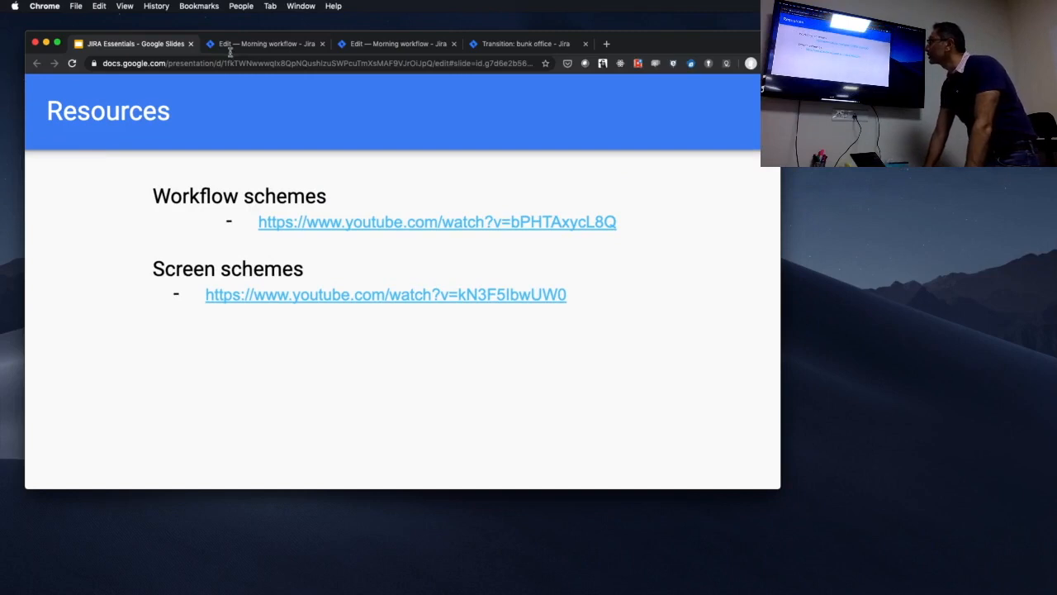
Switch back to Jira and view the diagram of the Software Simplified Workflow for Project SCR from the workflow schemes.
click(266, 44)
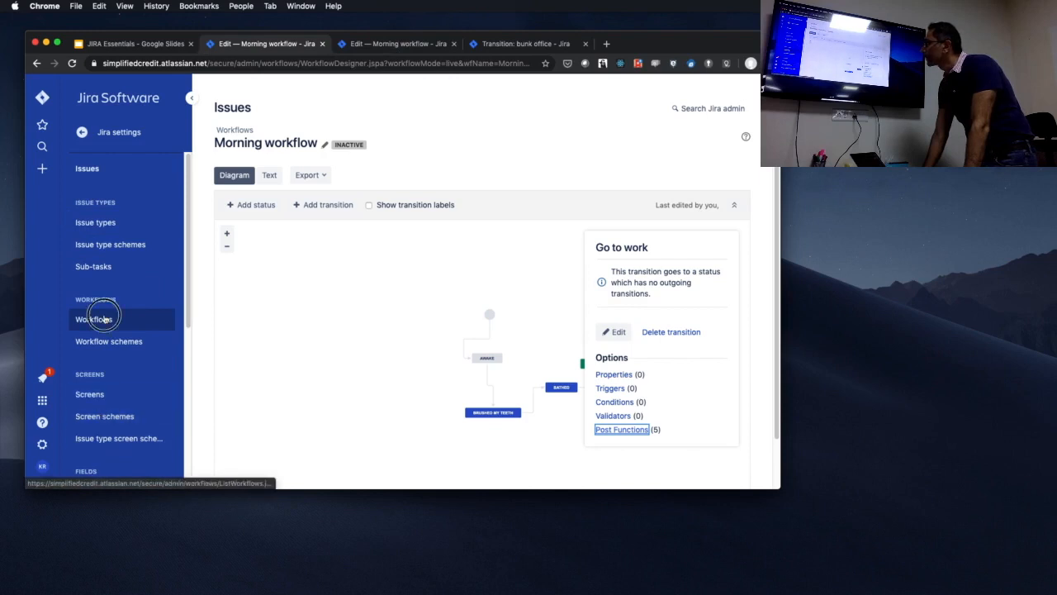
click(105, 341)
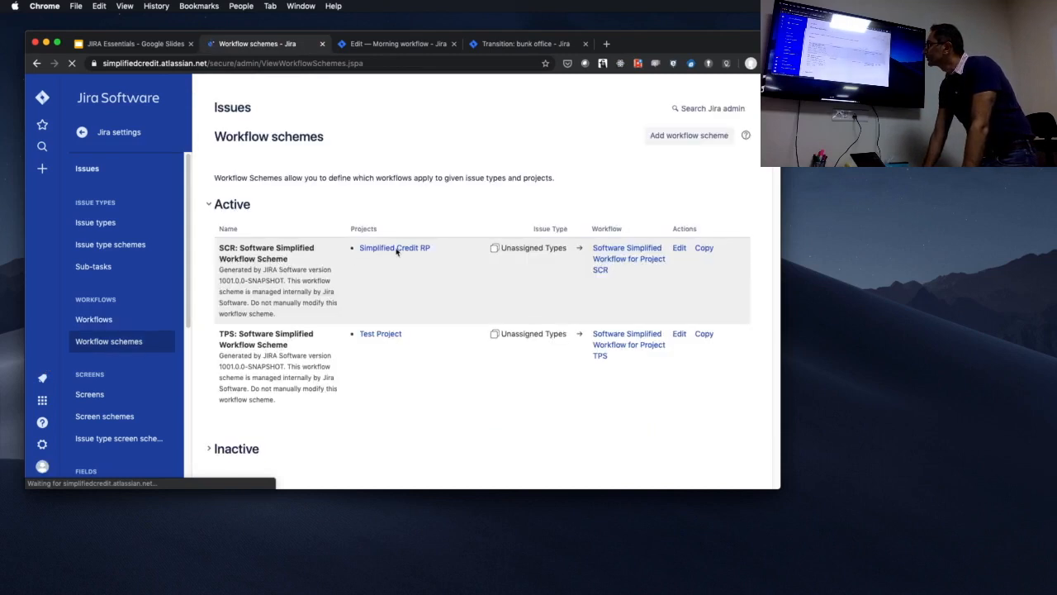
click(618, 251)
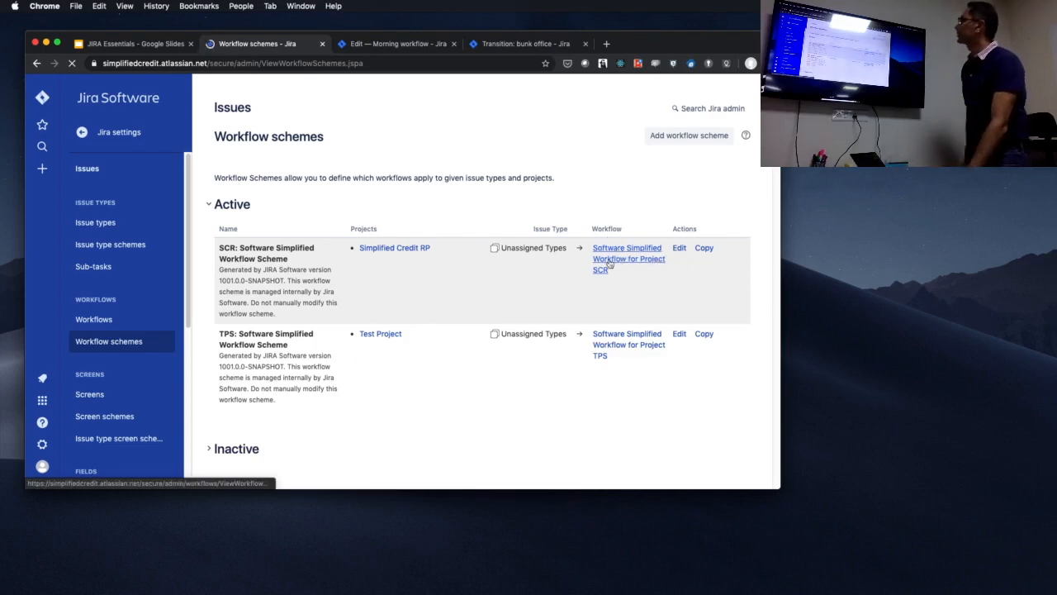
click(608, 263)
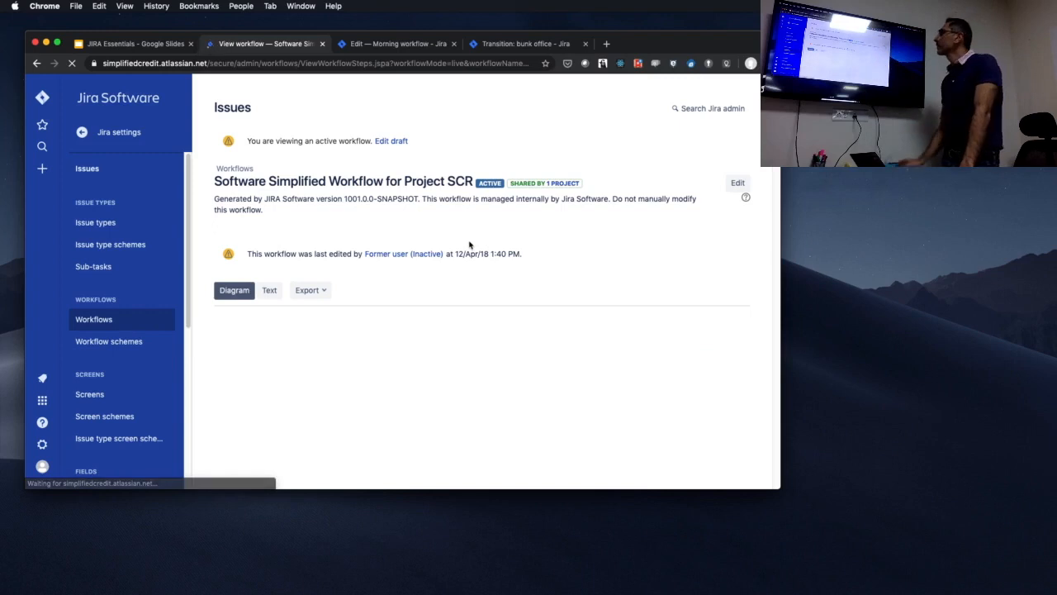
scroll(709, 278, down, 2)
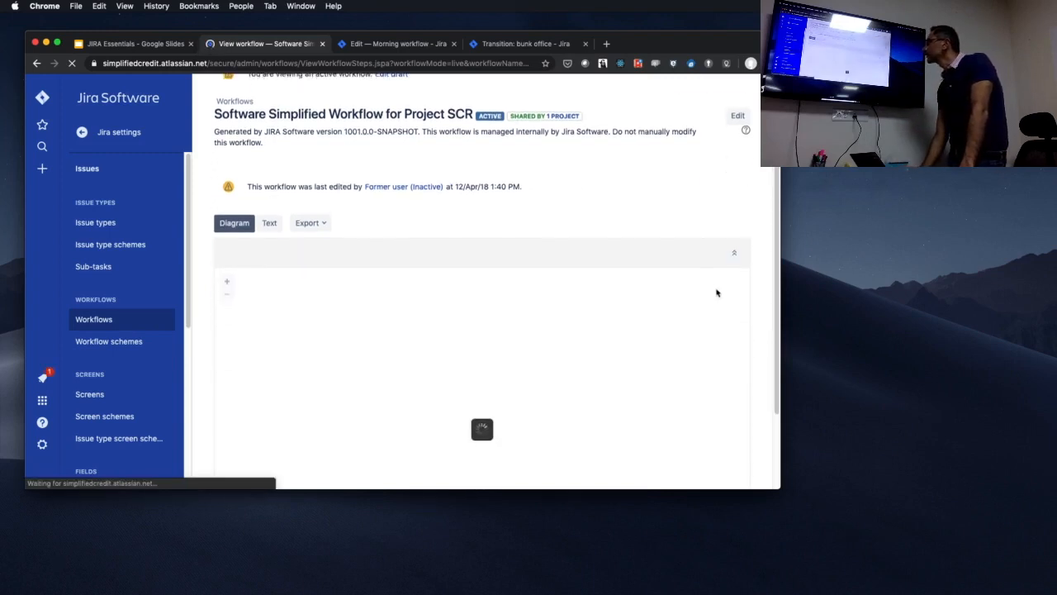
scroll(722, 295, down, 3)
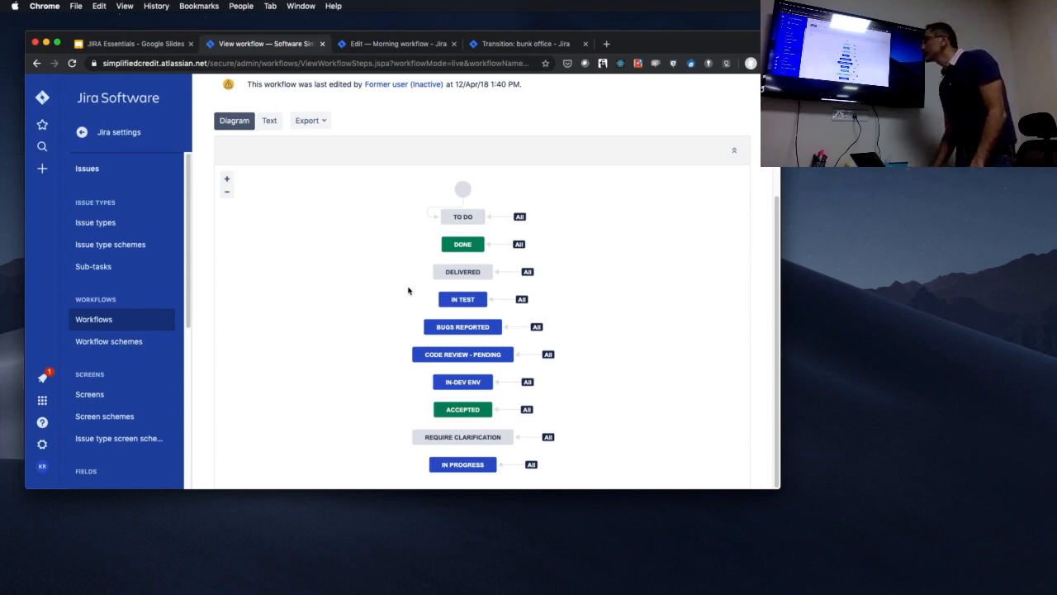
Add a new resolution named "Push back to product" to Jira's resolutions, without a description.
scroll(77, 431, down, 5)
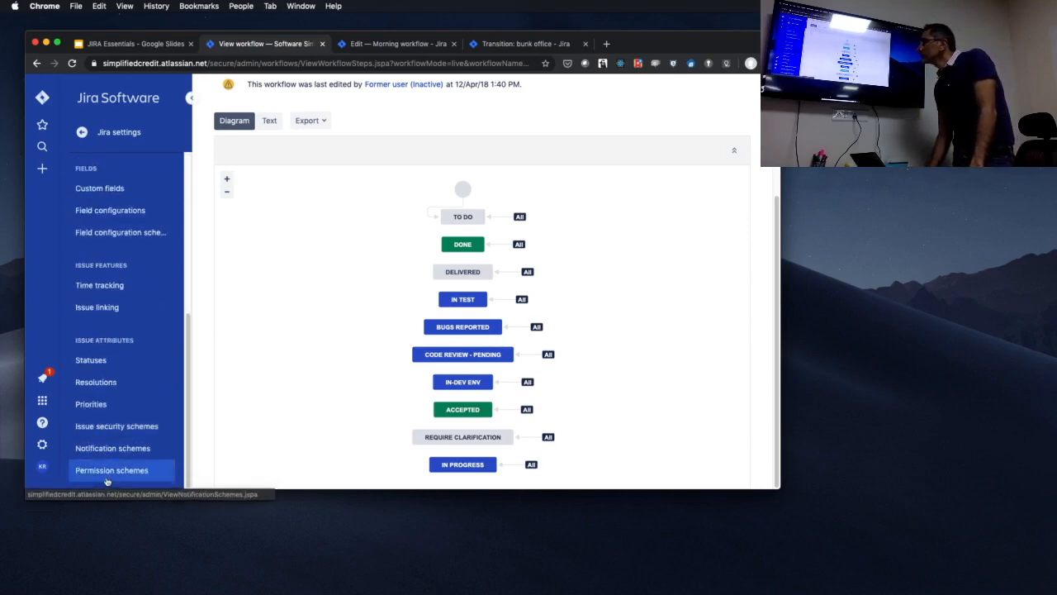
click(127, 389)
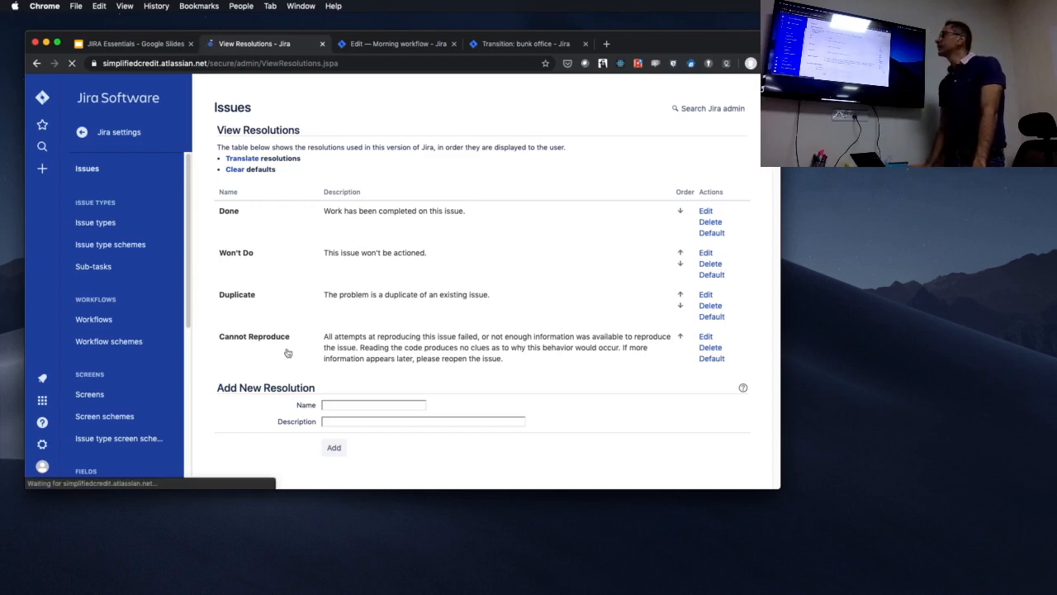
click(346, 403)
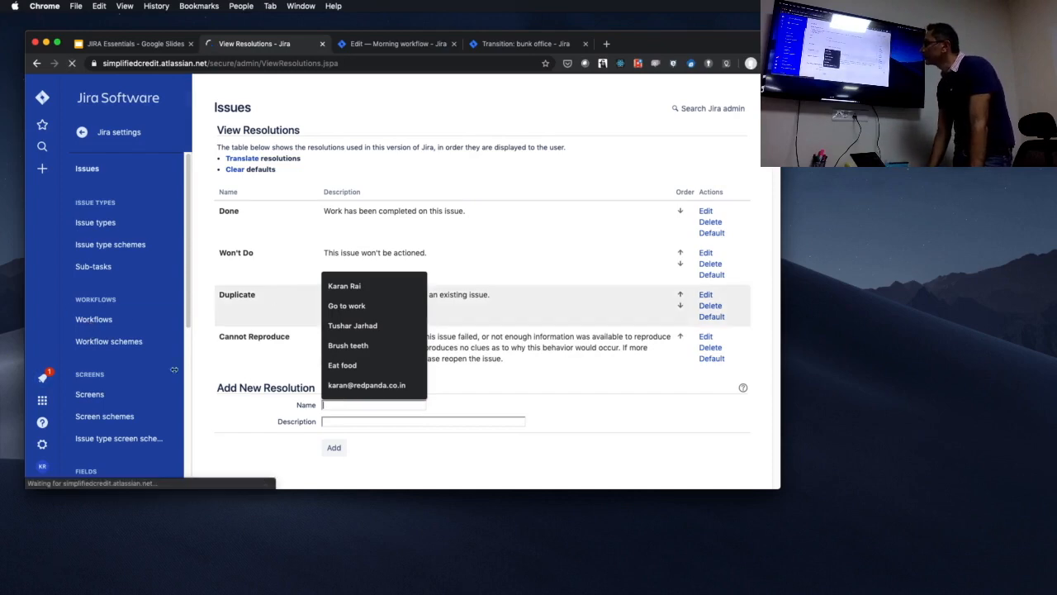
click(108, 341)
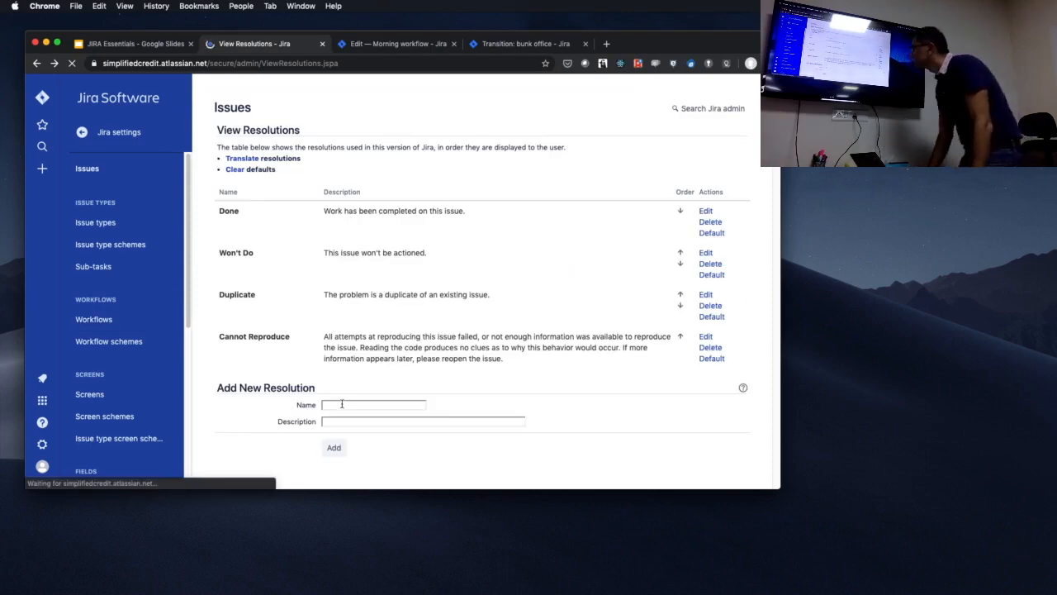
click(342, 403)
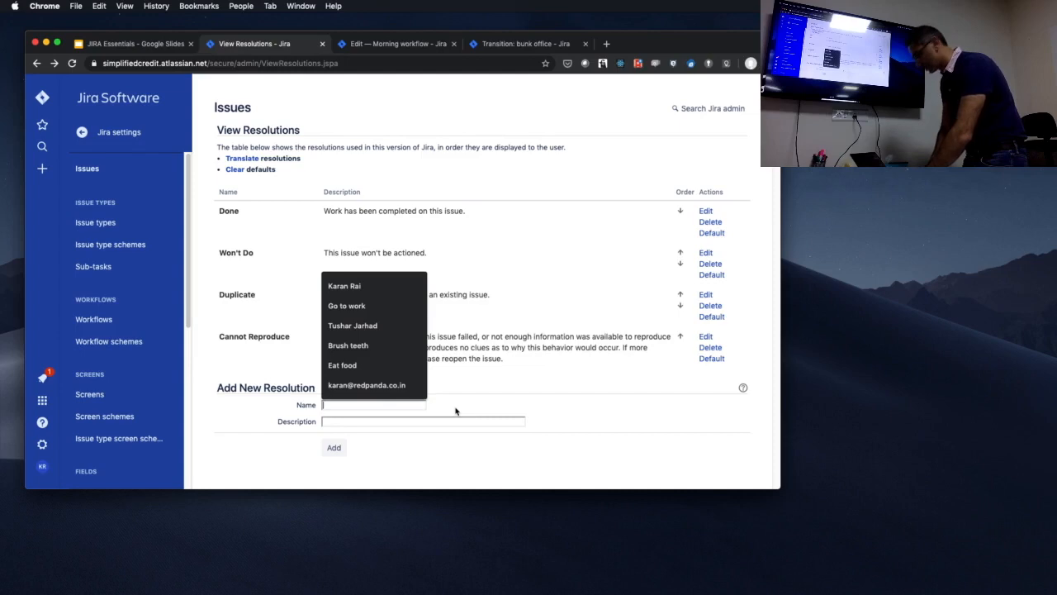
text(Reol)
key(BackSpace)
key(BackSpace)
key(BackSpace)
key(BackSpace)
text(Push)
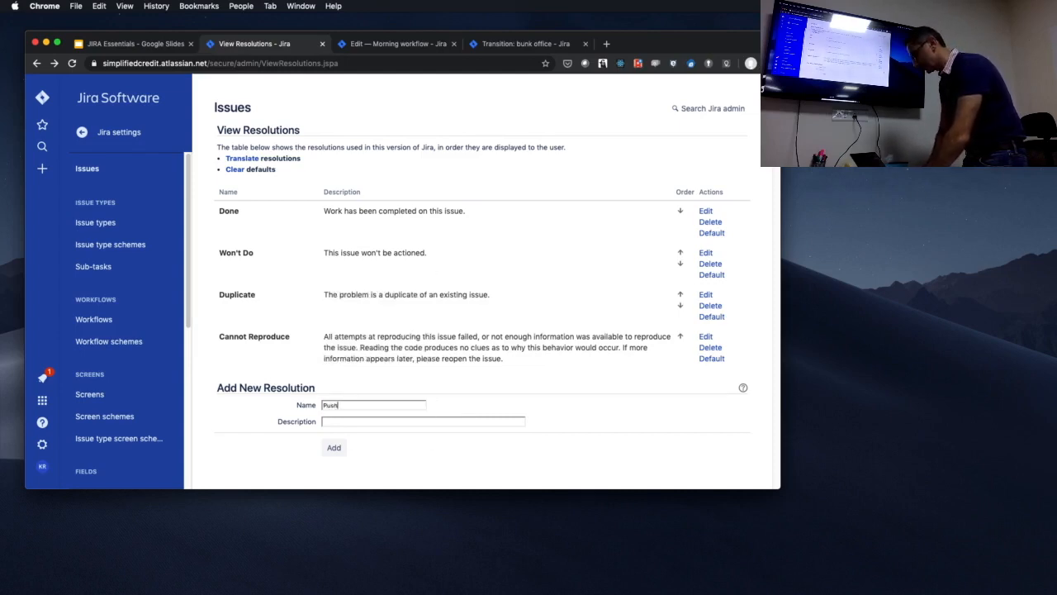
text( back to product)
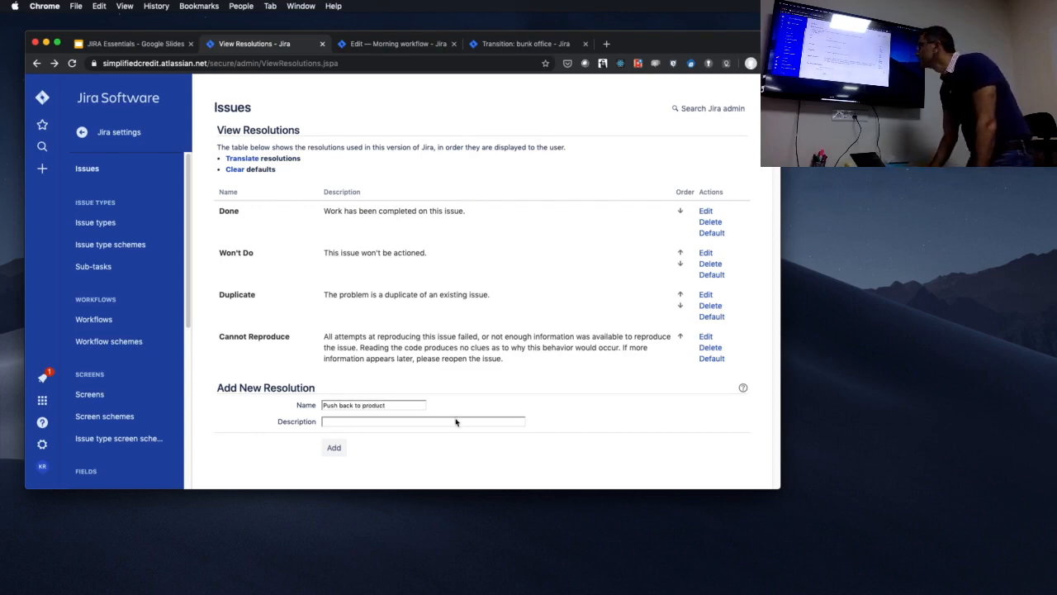
click(334, 448)
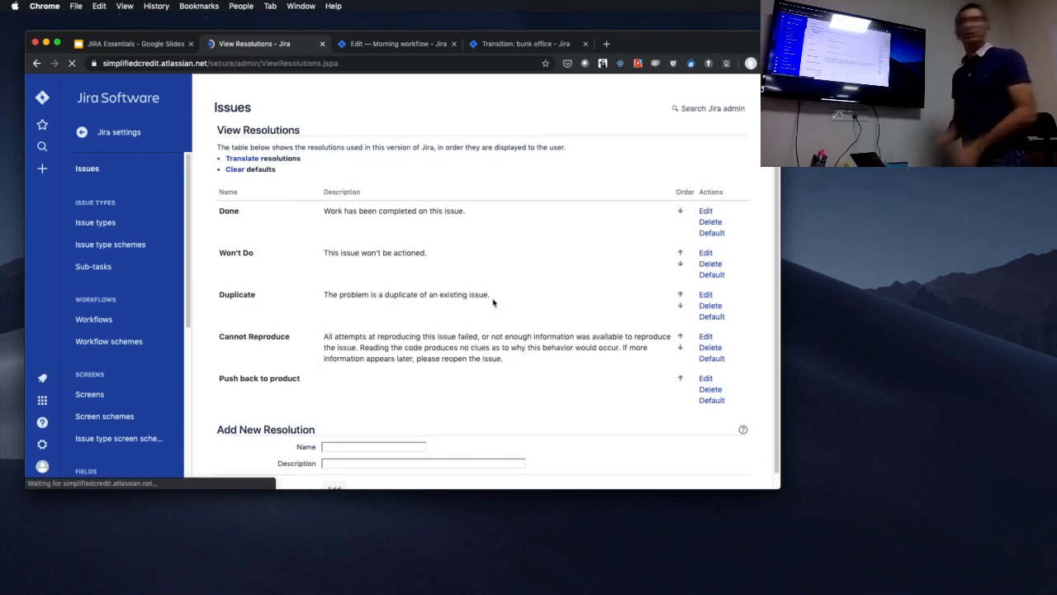
Reopen the inactive Morning workflow and open the Resolution post function of its "Go to work" transition for editing.
click(88, 320)
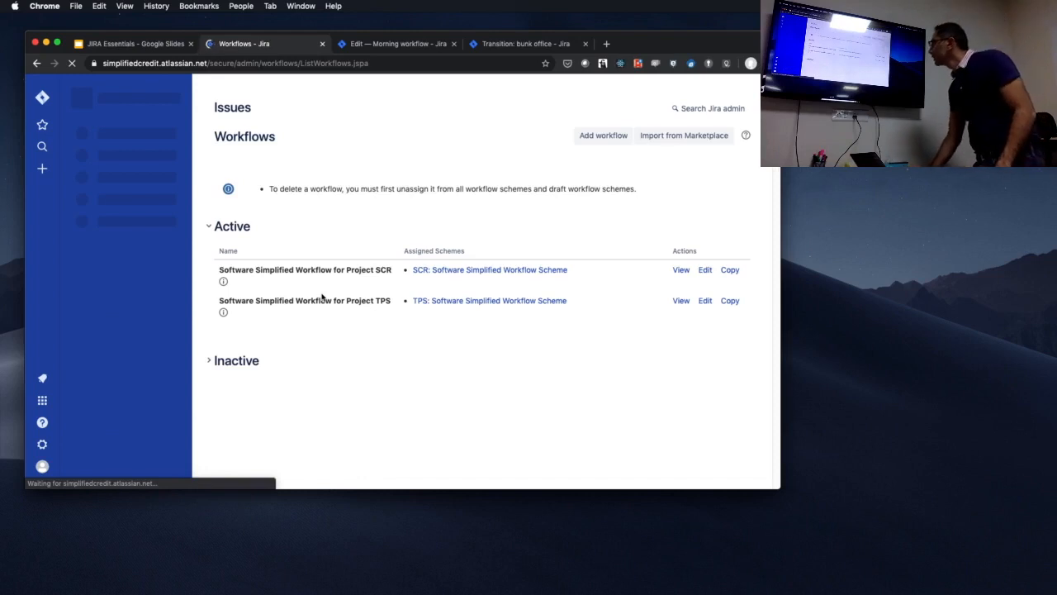
click(235, 360)
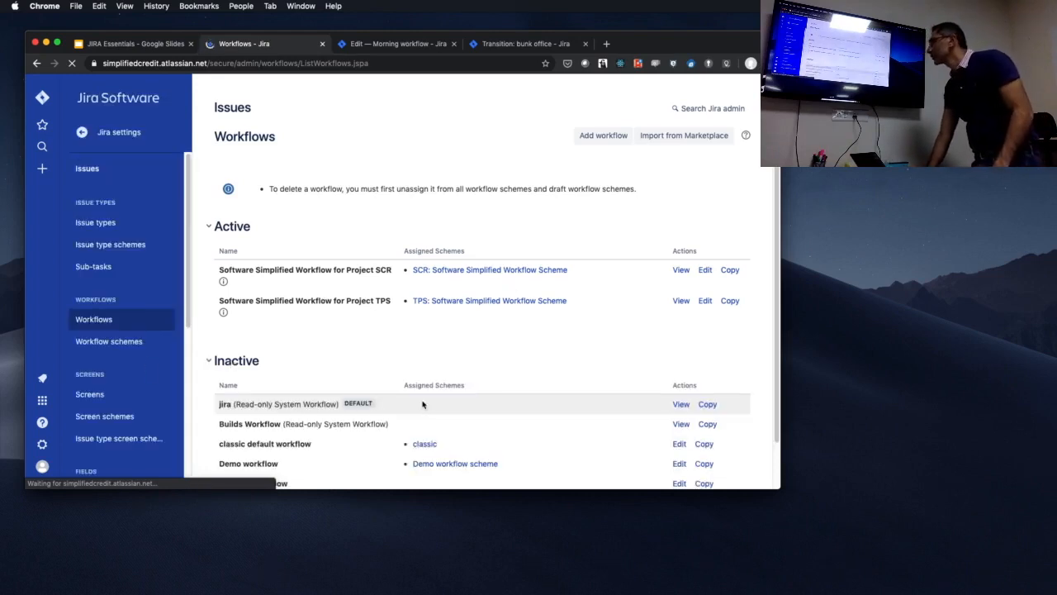
scroll(524, 446, down, 2)
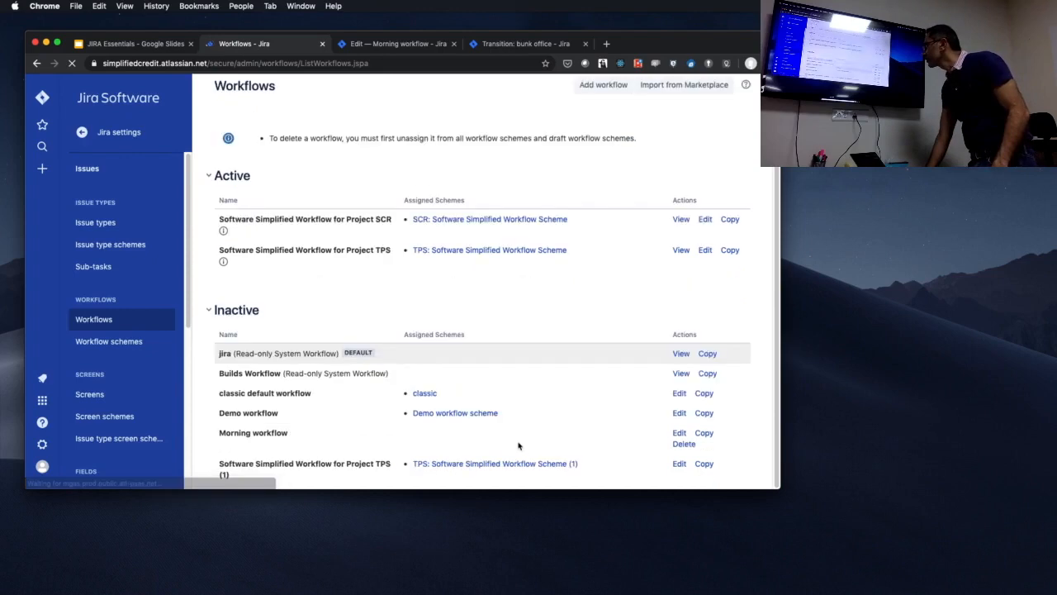
click(678, 433)
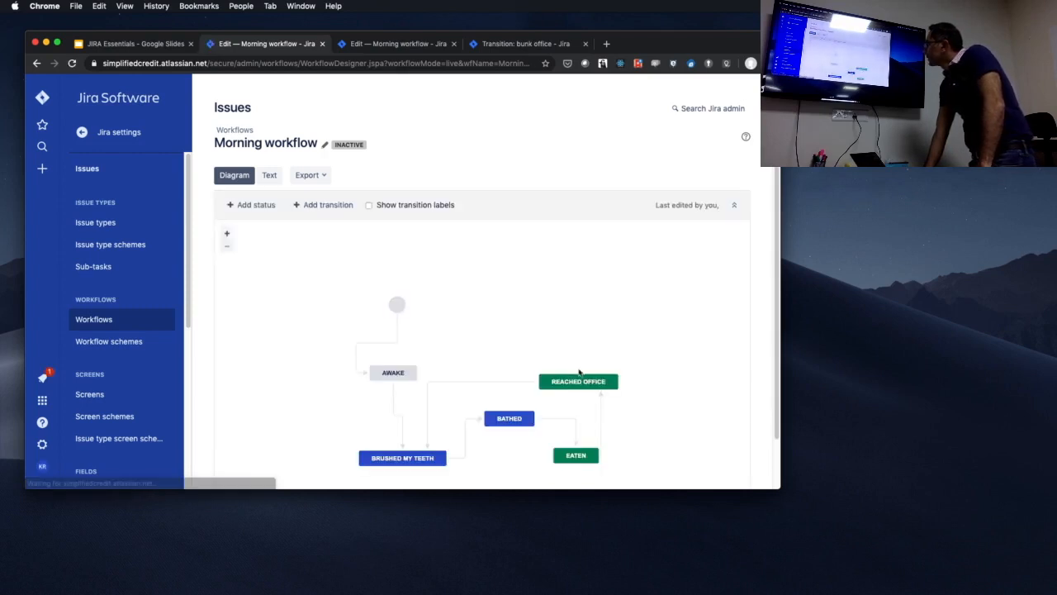
click(602, 416)
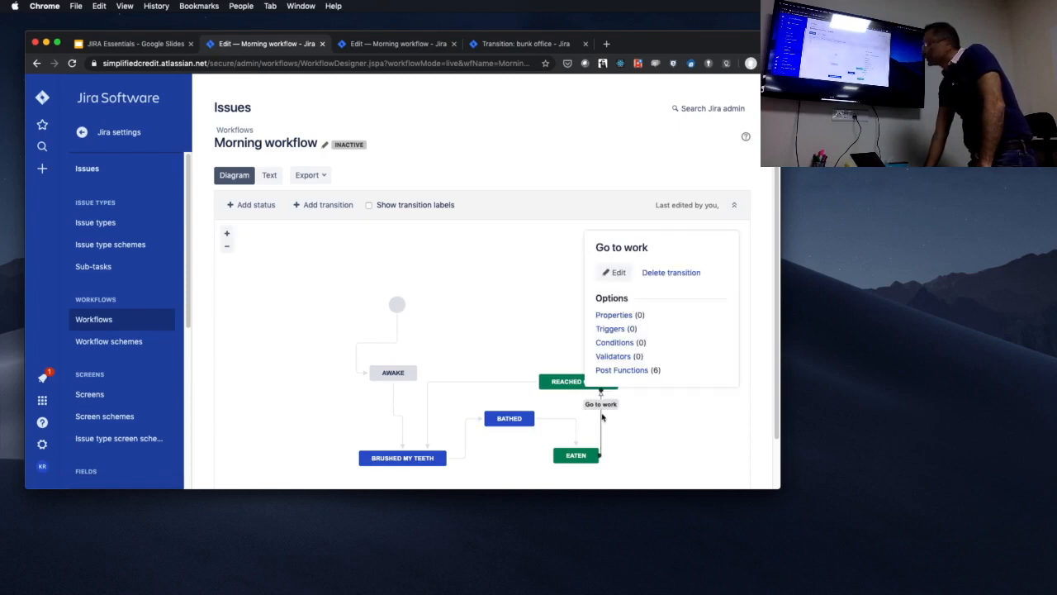
click(622, 370)
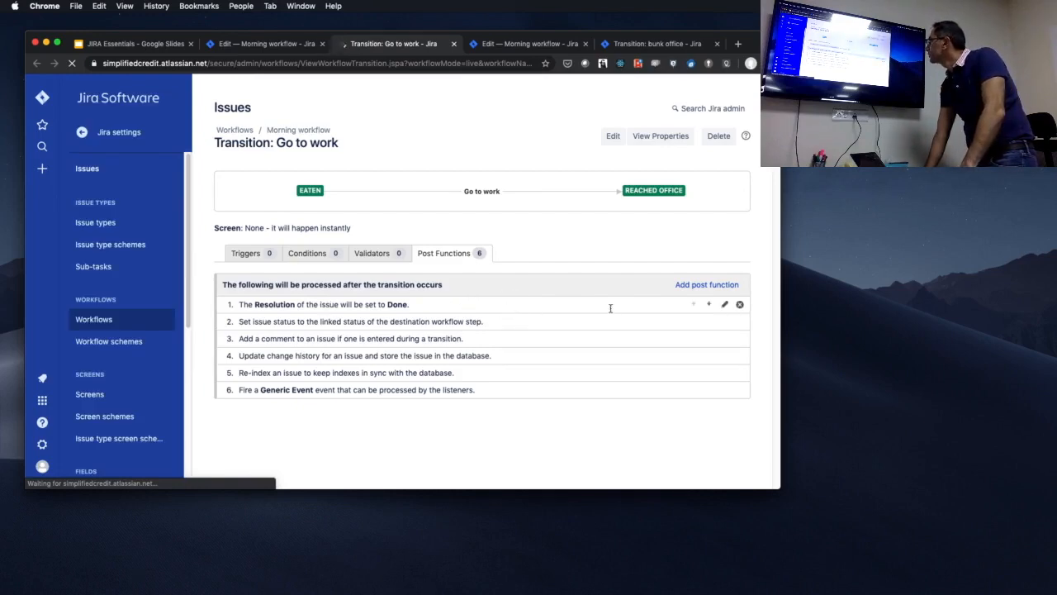
click(726, 305)
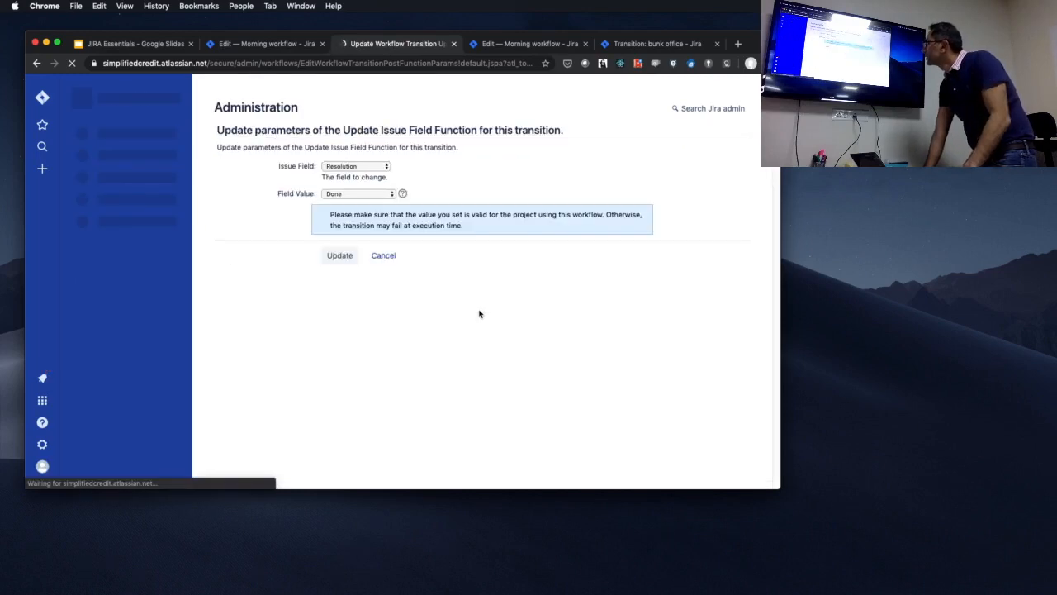
Set the Resolution post function's field value to "Push back to product" and check the other available values.
click(372, 193)
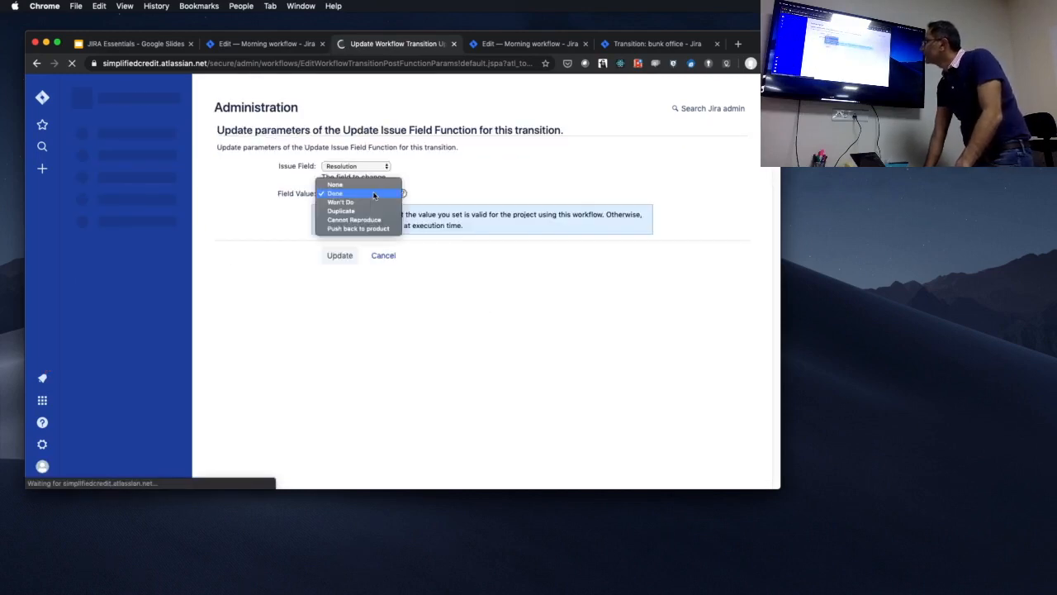
key(Escape)
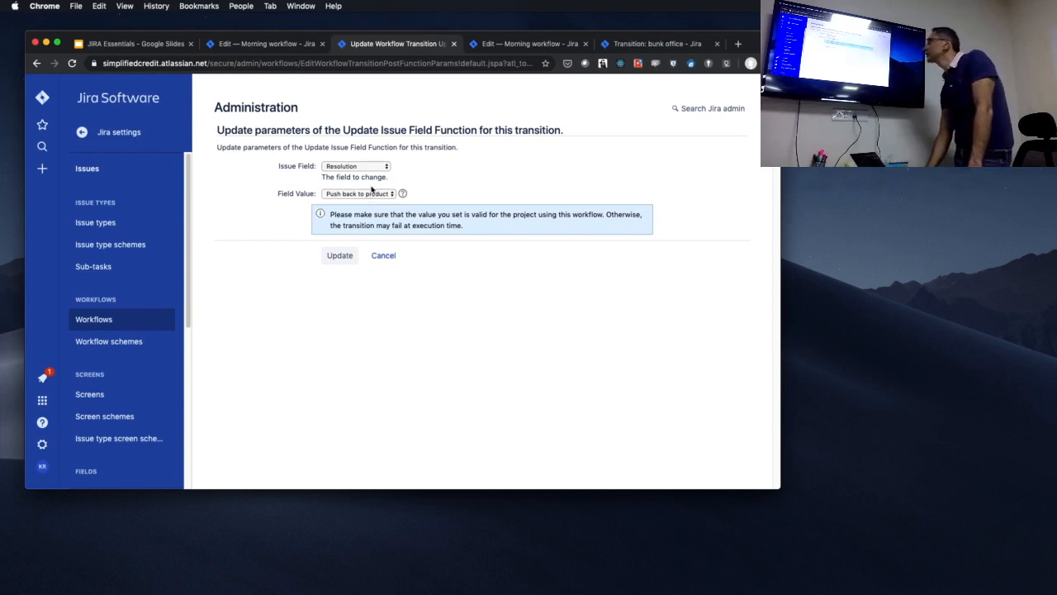
click(373, 194)
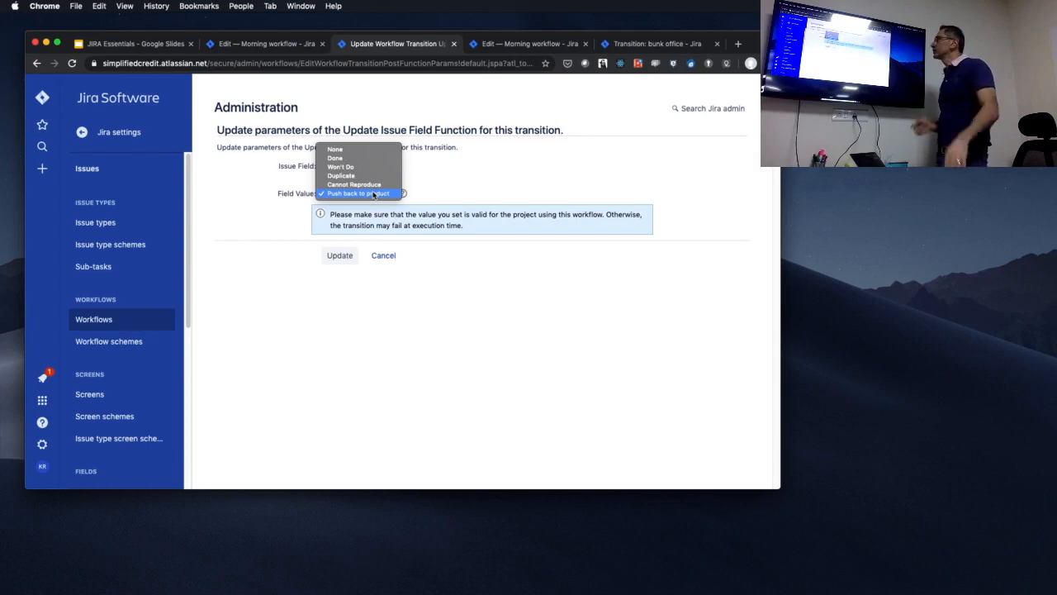
click(422, 187)
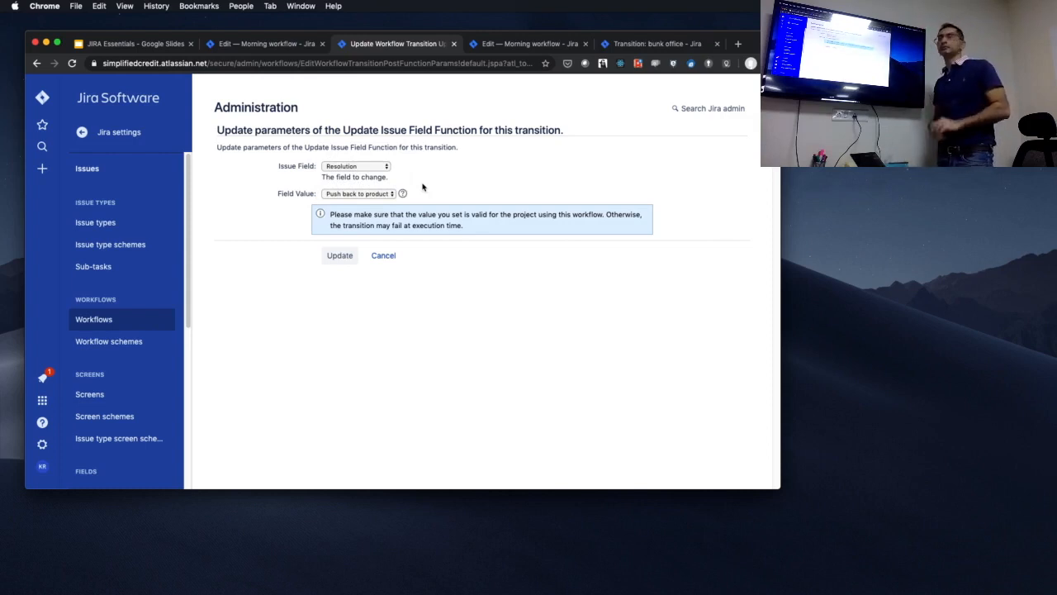
Set the Resolution post function's field value to Done and update the function.
click(347, 193)
click(360, 158)
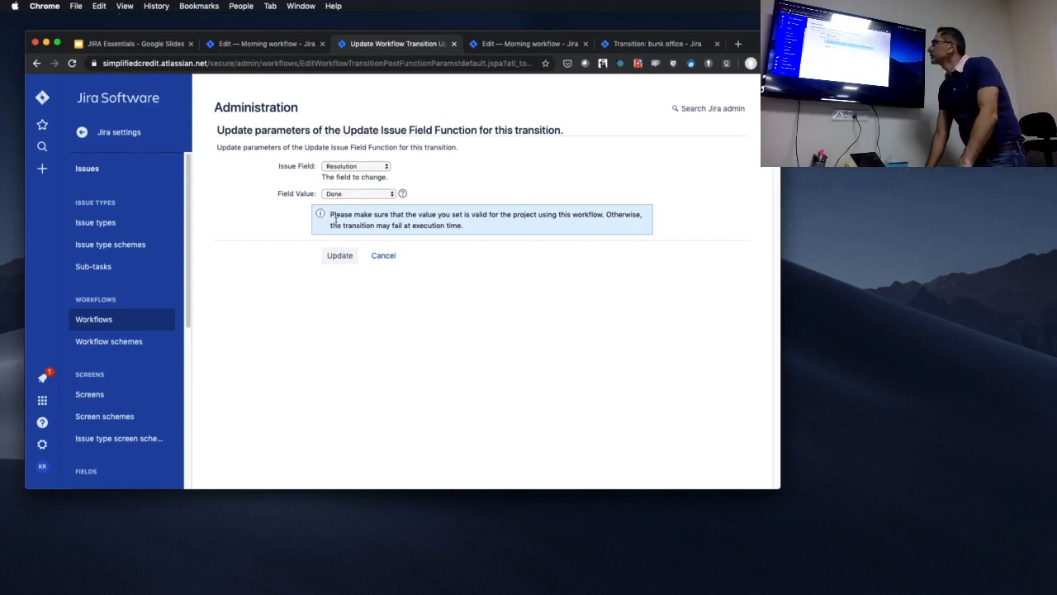
click(339, 255)
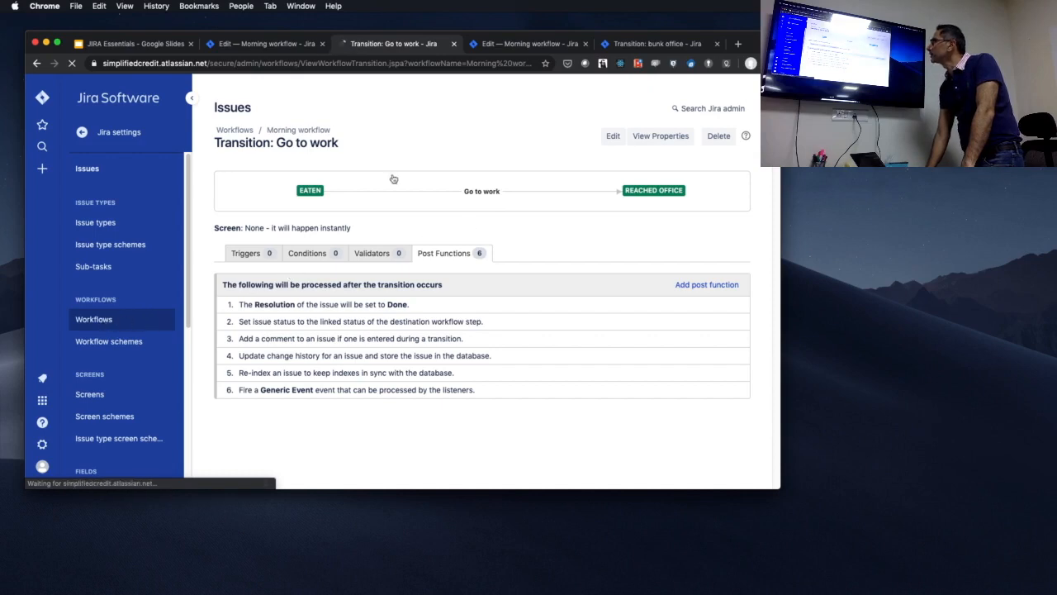
Return to the Morning workflow, show it as a diagram and check the options of the "Brush teeth" transition.
click(299, 131)
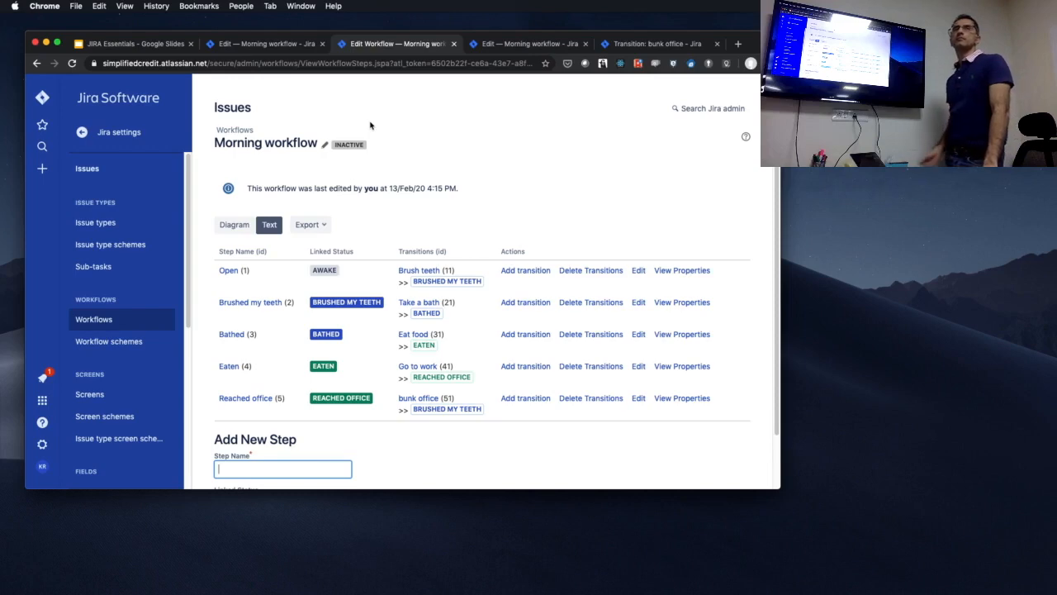
click(234, 225)
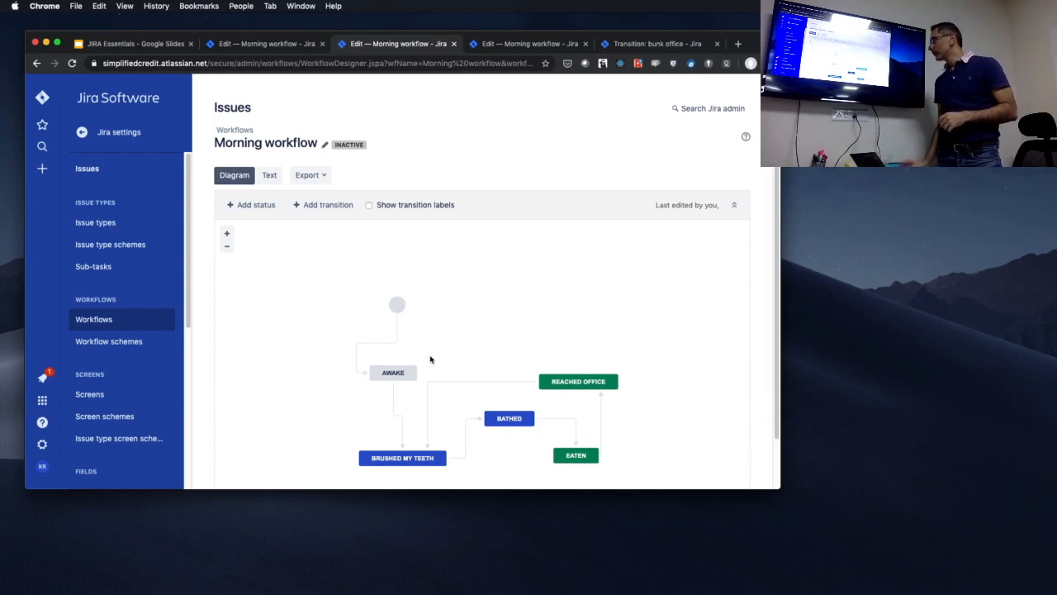
click(394, 401)
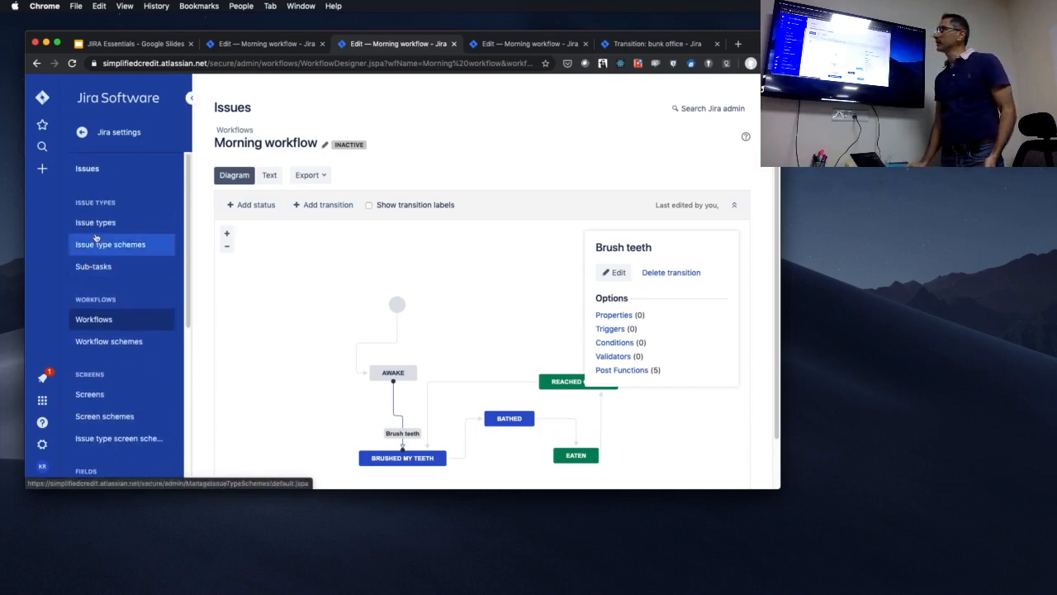
scroll(100, 354, down, 1)
scroll(101, 354, down, 5)
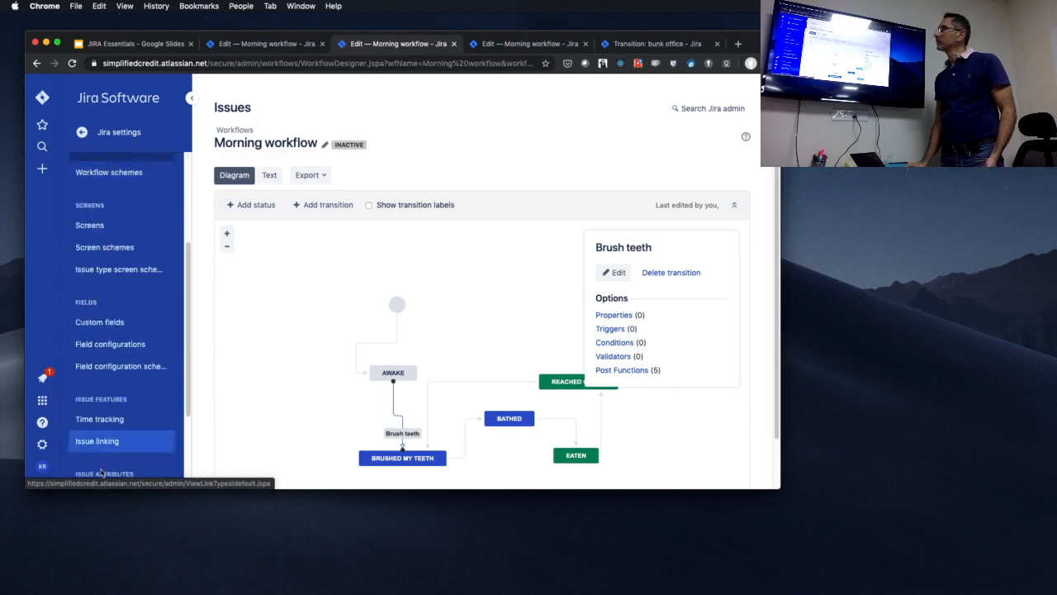